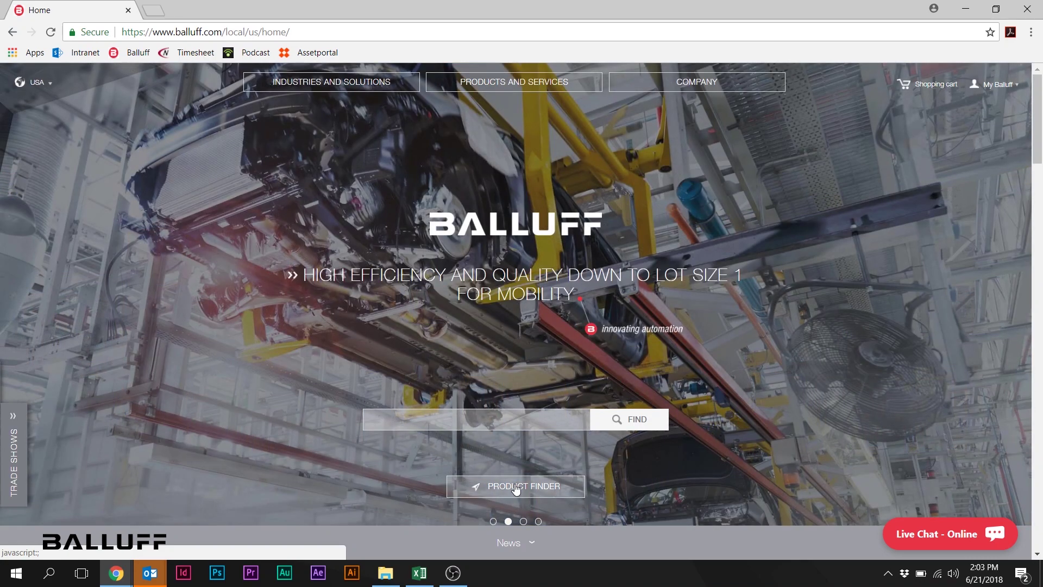
Open the Product Finder from the Balluff home page.
left_click(516, 486)
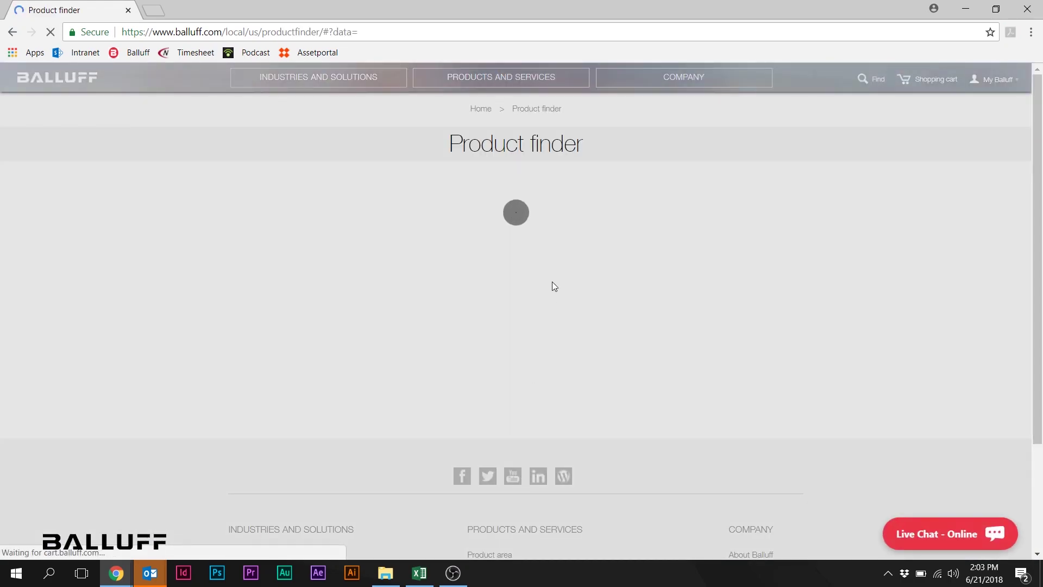
Go to Sensors, then Magnetostrictive sensors, and review the 7 listed product families.
scroll(553, 286, "down", 1)
scroll(553, 287, "down", 3)
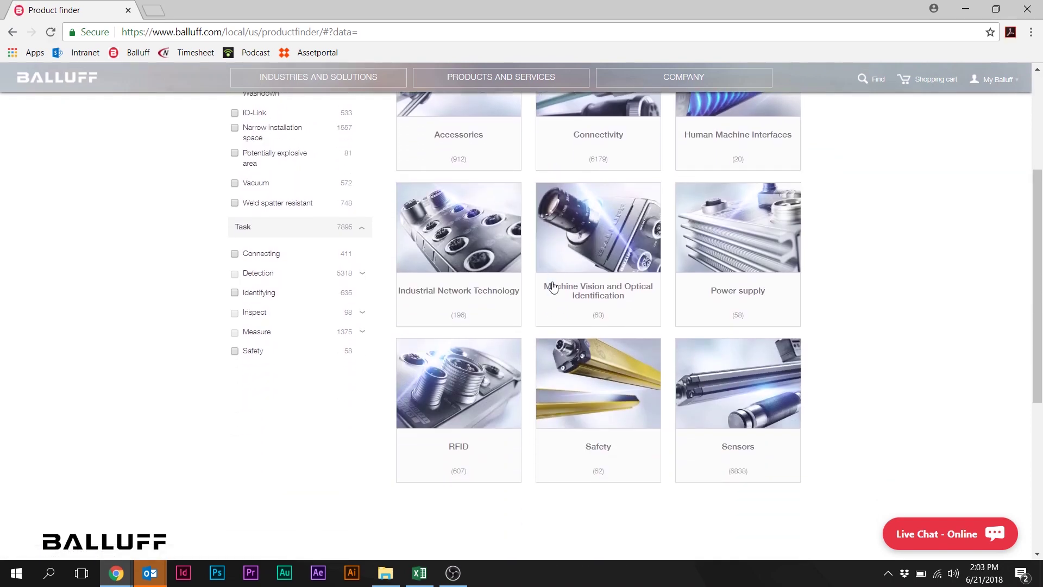
left_click(737, 455)
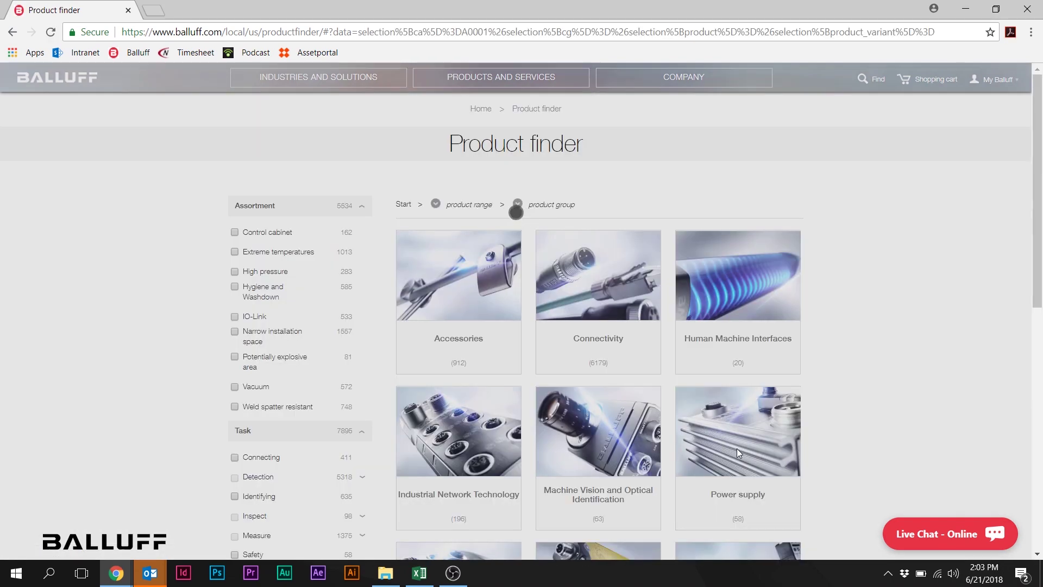
scroll(615, 375, "down", 5)
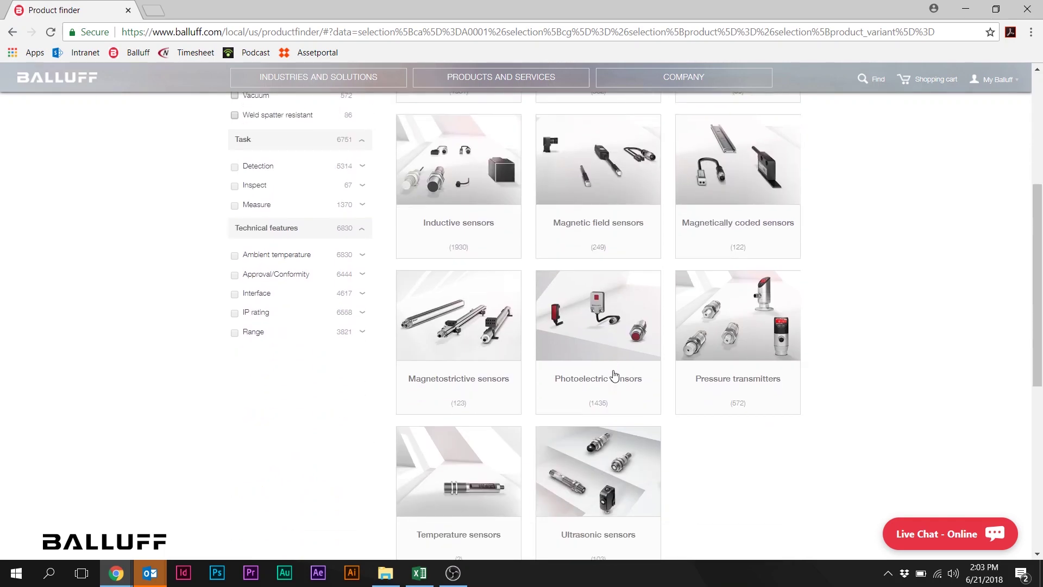
left_click(476, 384)
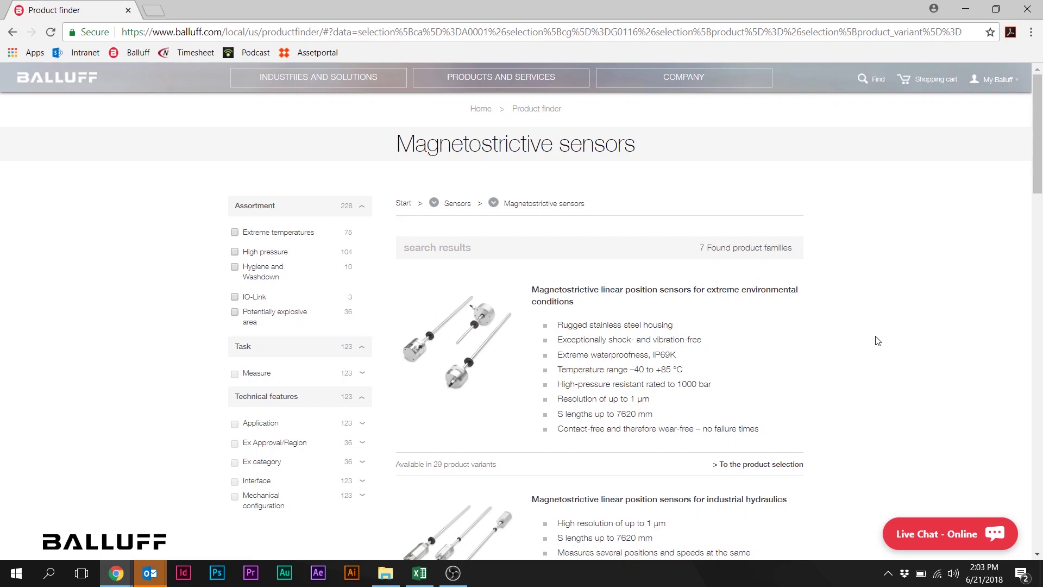
scroll(878, 341, "down", 3)
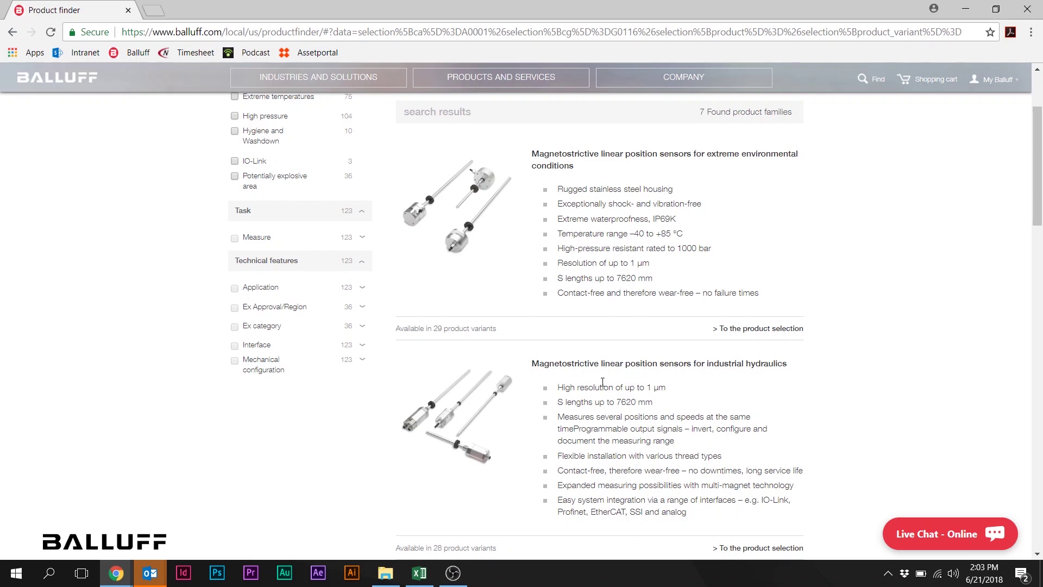
scroll(609, 384, "down", 6)
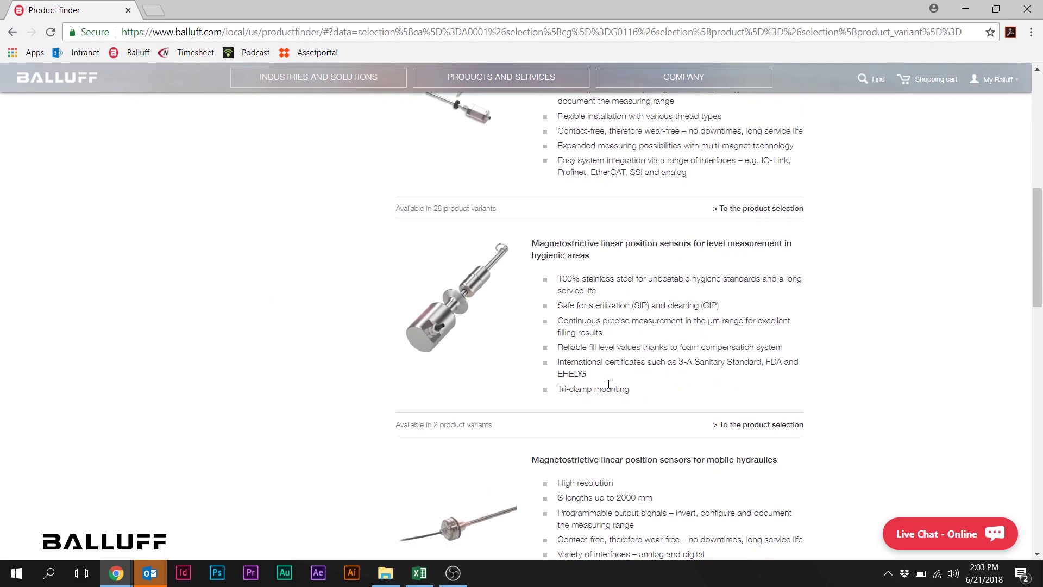
scroll(609, 385, "down", 5)
scroll(609, 386, "down", 3)
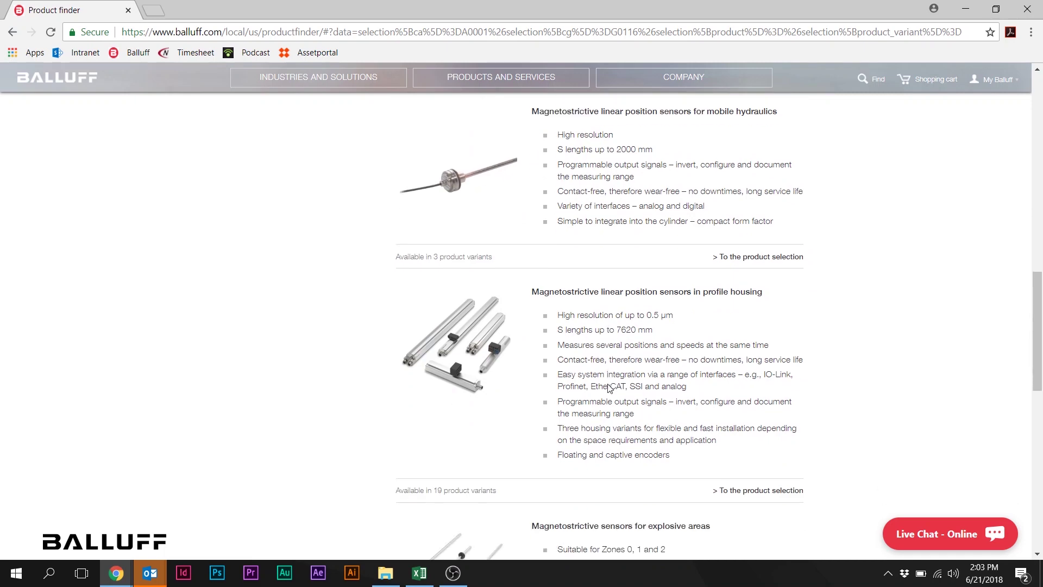
scroll(609, 385, "up", 13)
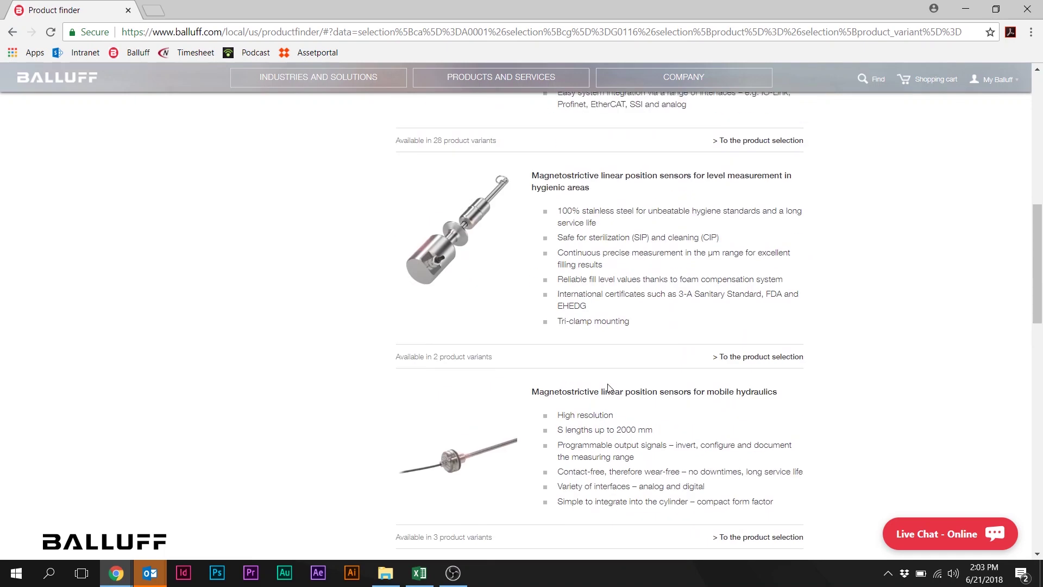
scroll(609, 385, "up", 1)
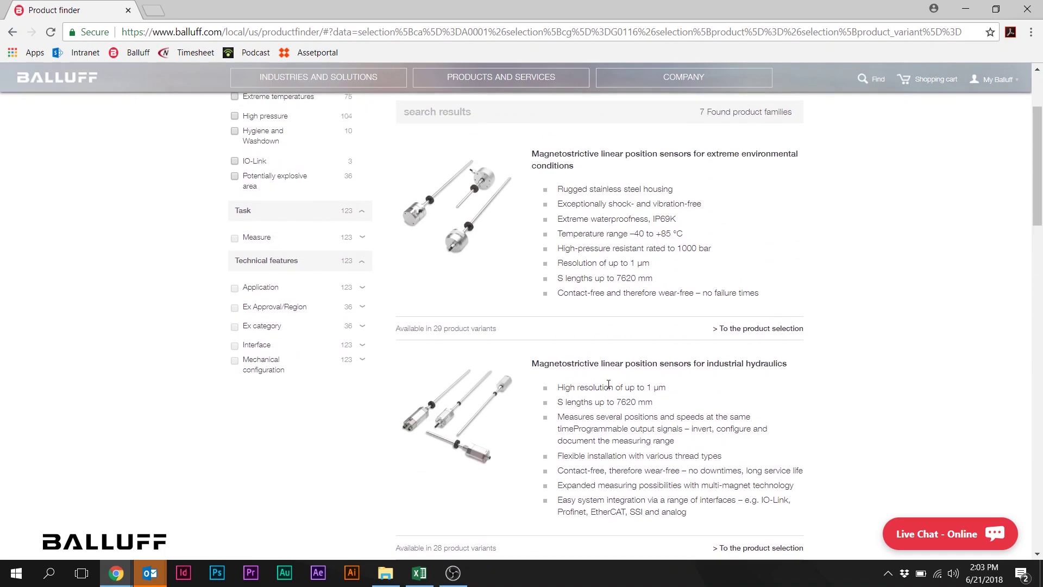
Filter the industrial hydraulics family to Analog, voltage and pick the BTL7 -Y/Z- variant.
left_click(471, 396)
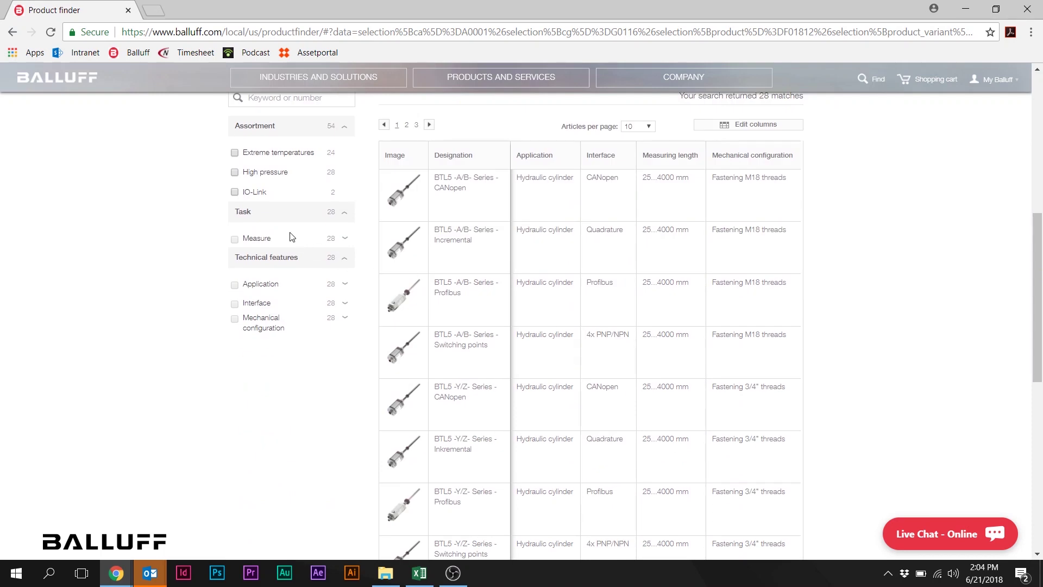
scroll(288, 227, "up", 2)
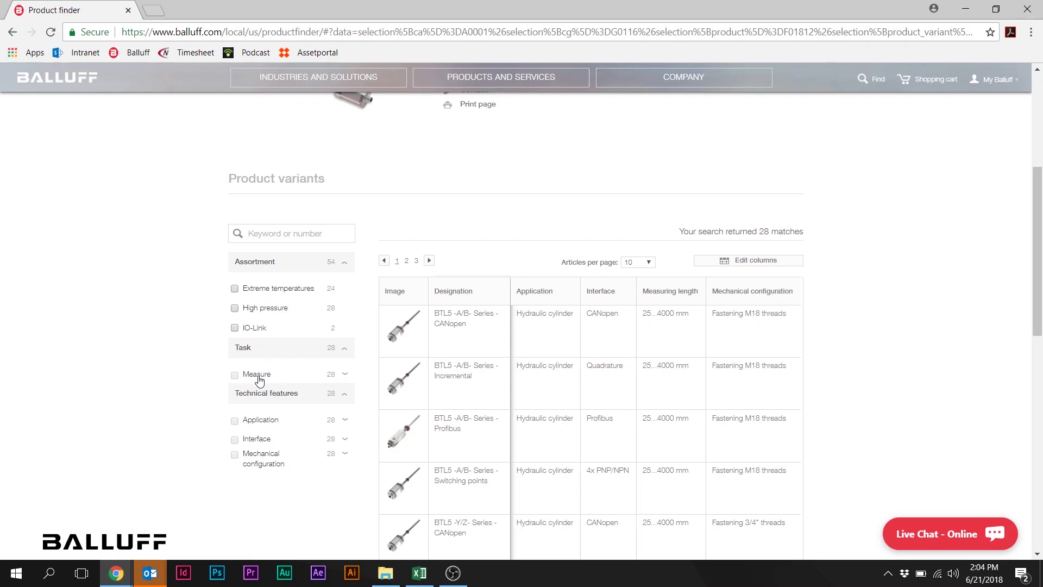
left_click(345, 438)
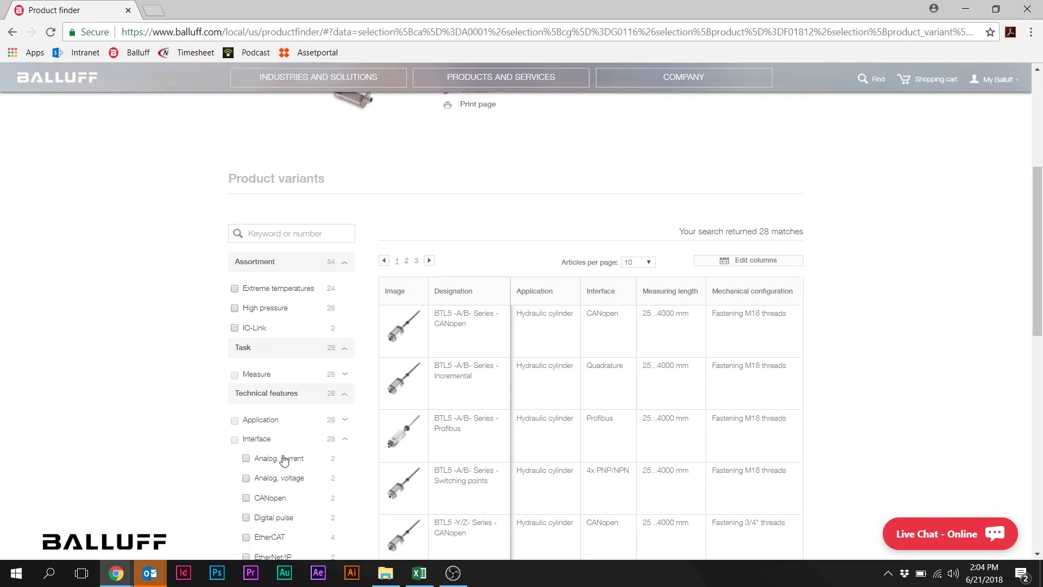
left_click(246, 478)
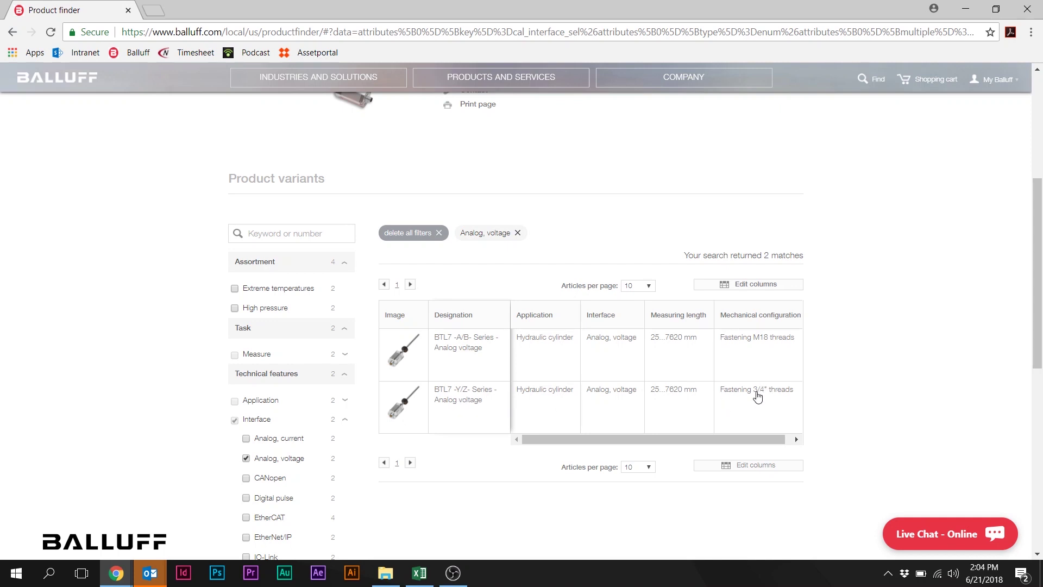
left_click(473, 393)
Open the BTL7 -Y/Z- analog voltage product page and scroll to Product configuration.
left_click(427, 408)
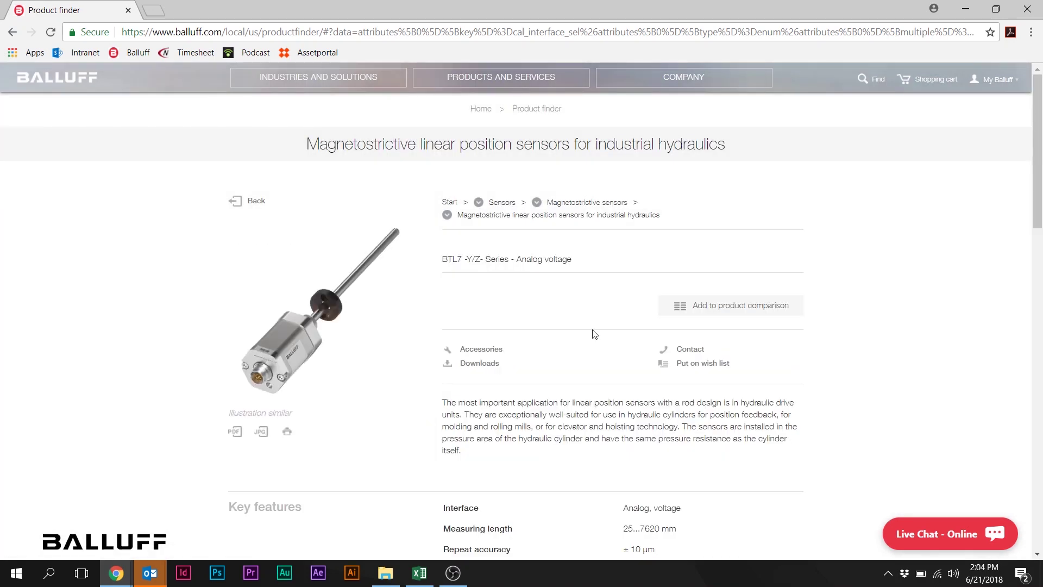
scroll(594, 329, "down", 1)
scroll(593, 329, "down", 3)
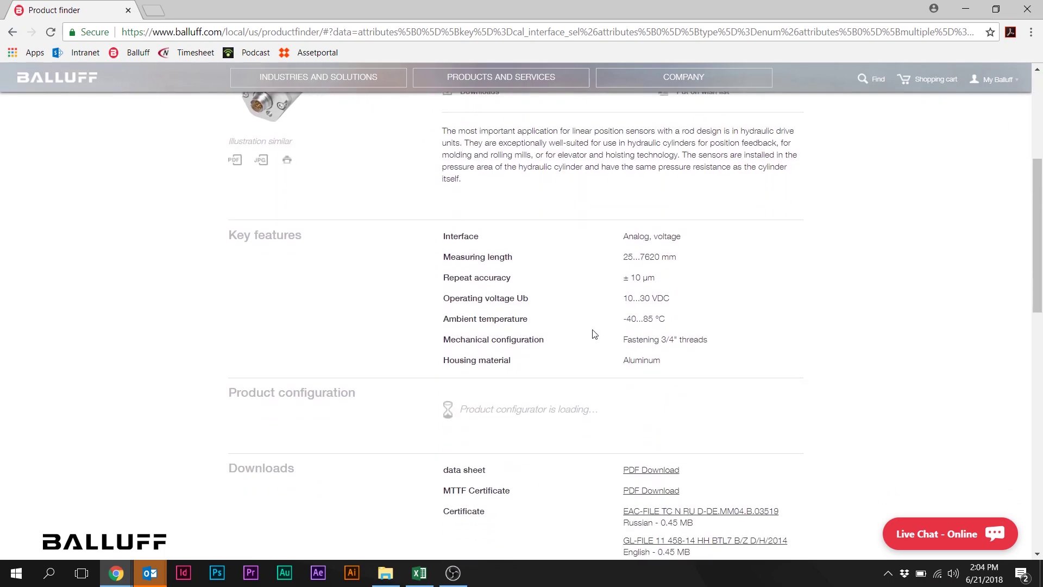
scroll(593, 334, "down", 1)
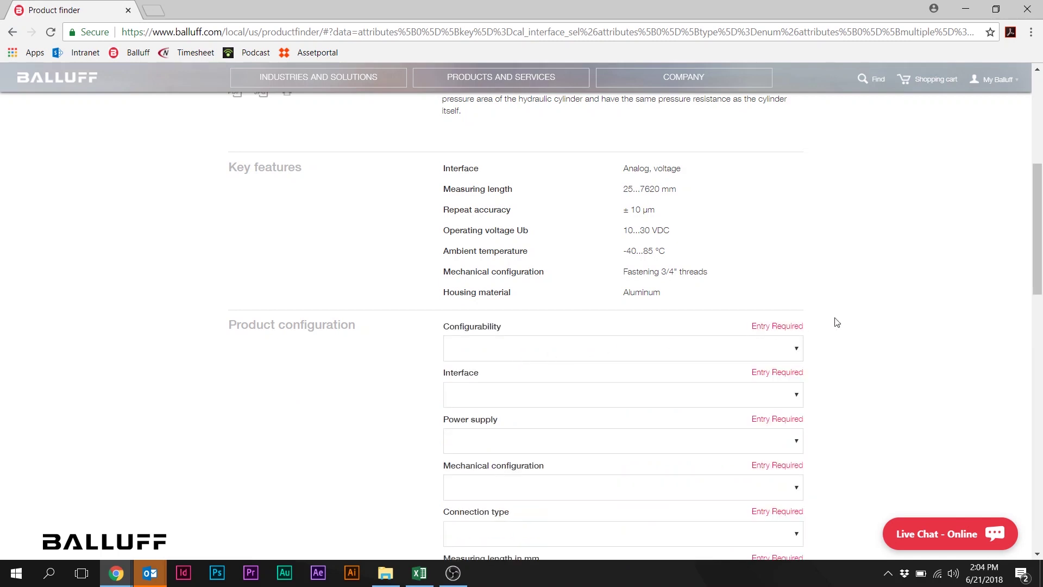
scroll(869, 317, "down", 2)
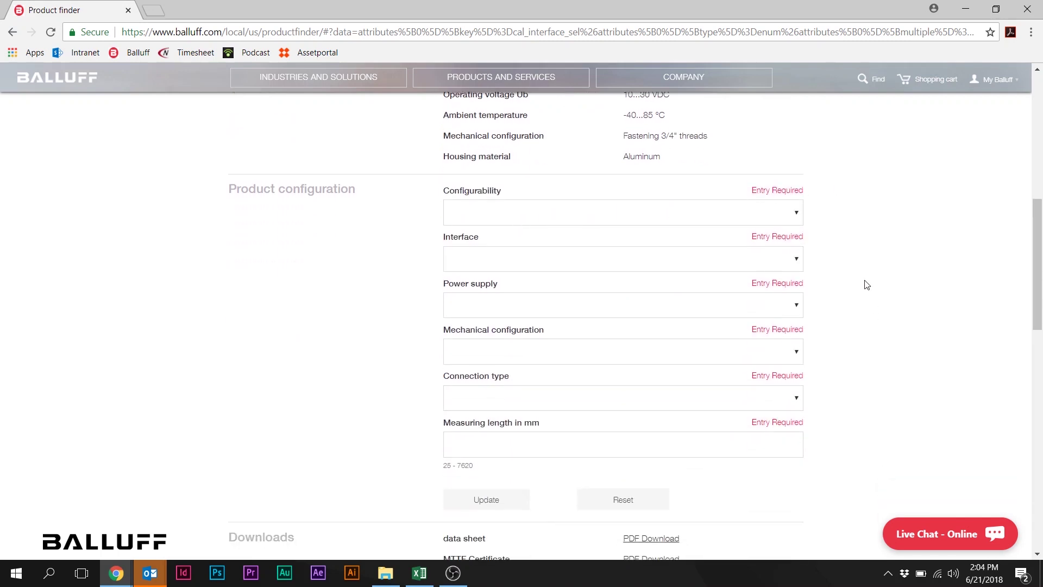
Choose calibration box, 0...+10 V interface and 10...30 VDC non-isolated power supply.
left_click(797, 216)
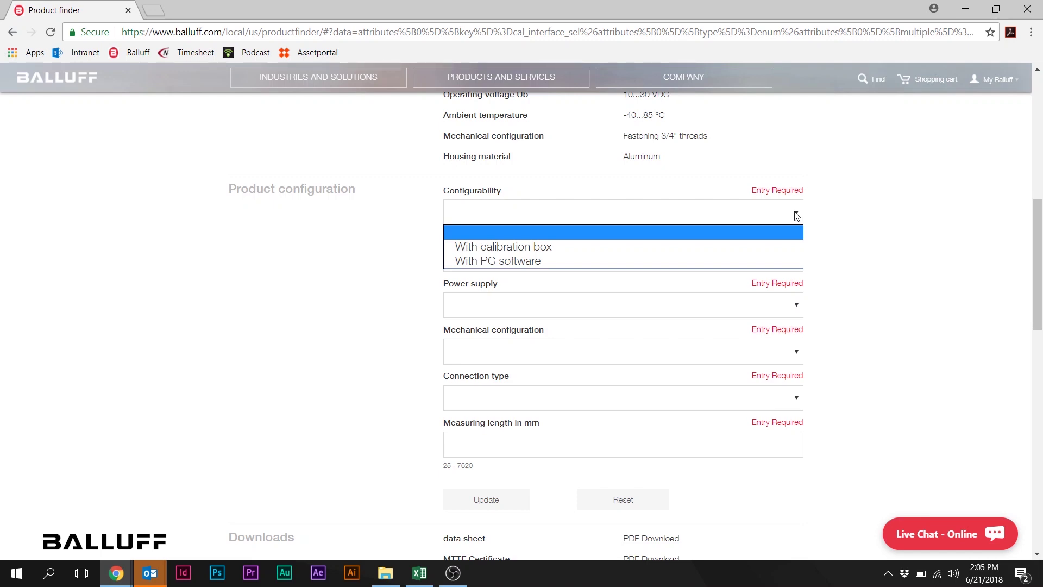
left_click(545, 248)
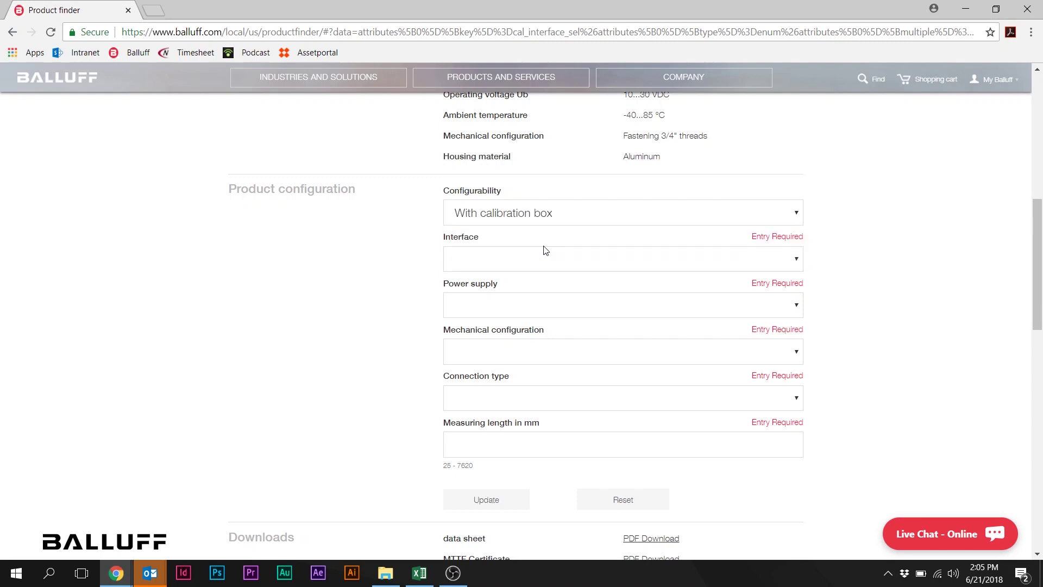
left_click(797, 261)
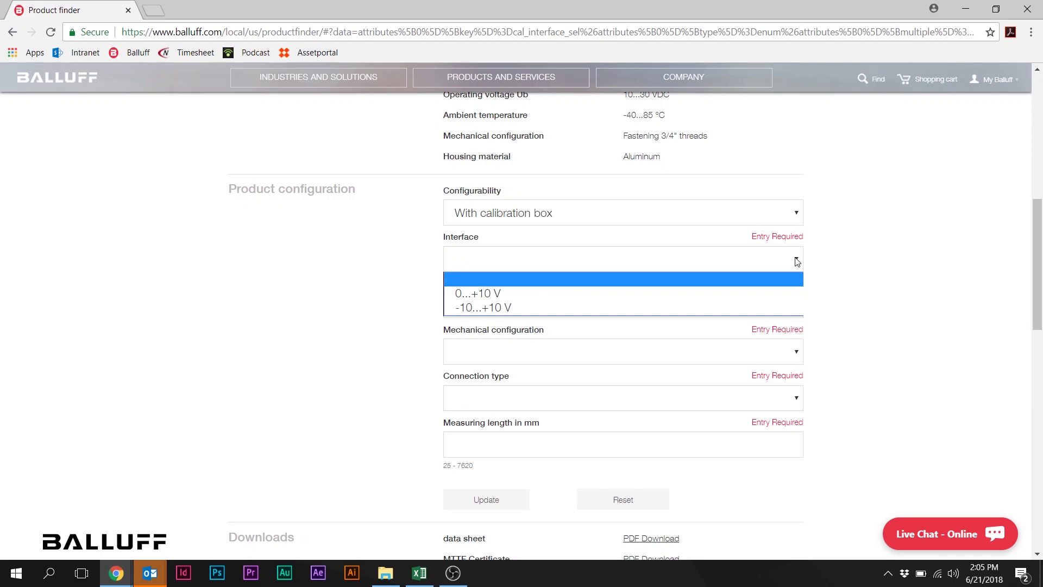
left_click(510, 296)
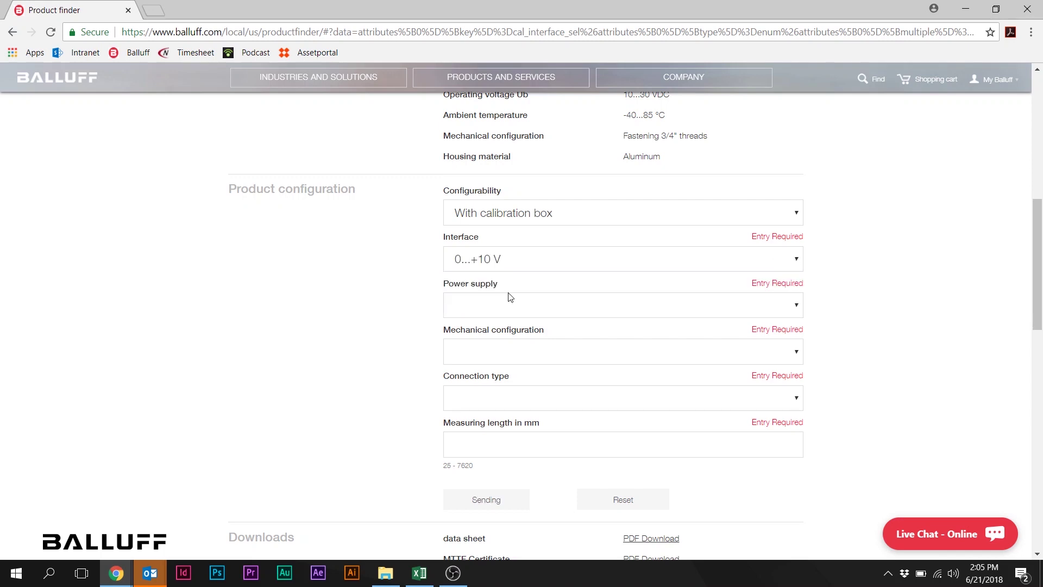
left_click(798, 308)
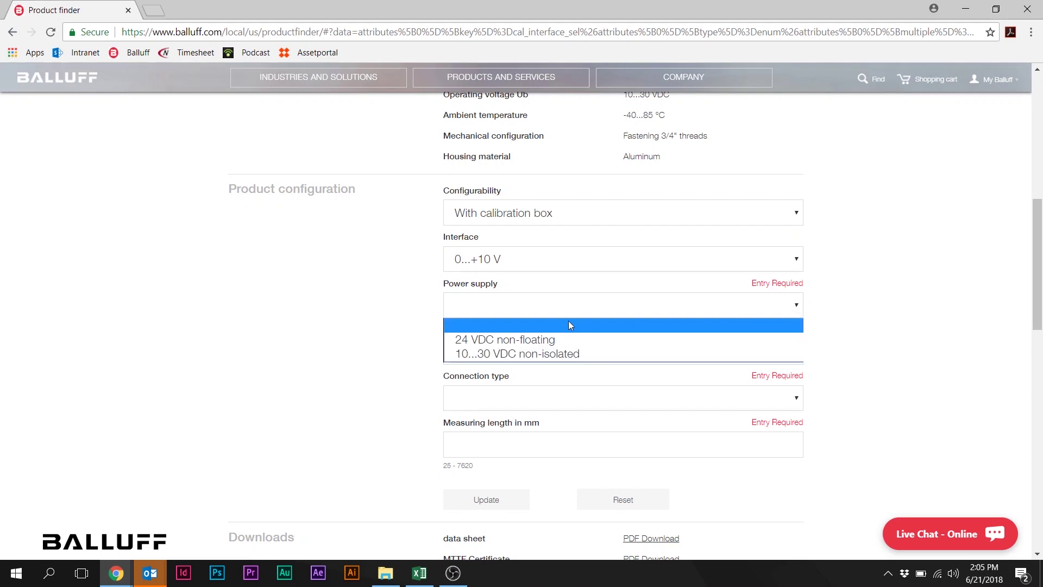
left_click(525, 357)
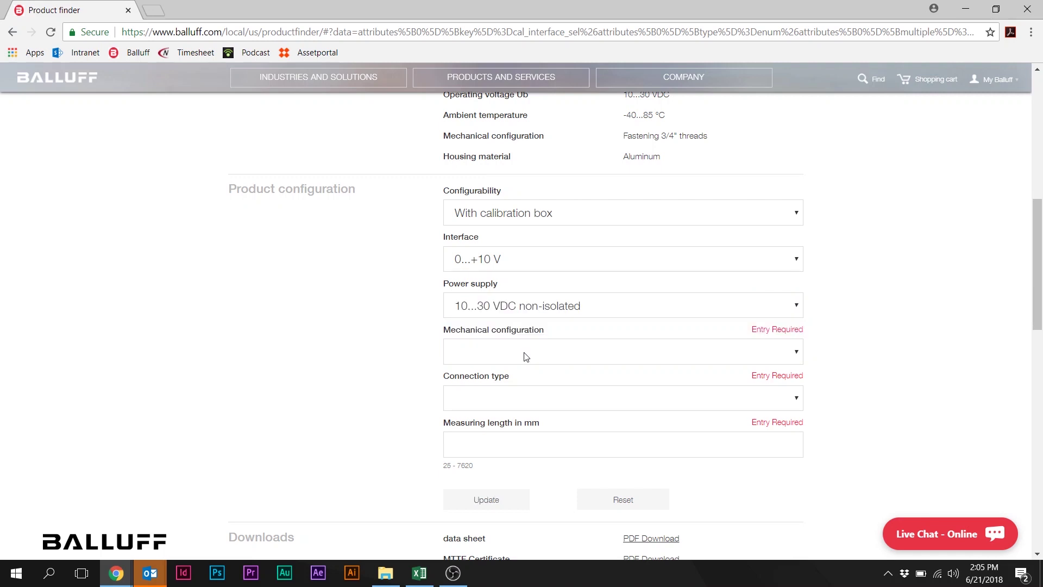
Choose O-ring installation with 10.2 mm tube, connector connection, and male axial M12 8-pin connector.
left_click(797, 353)
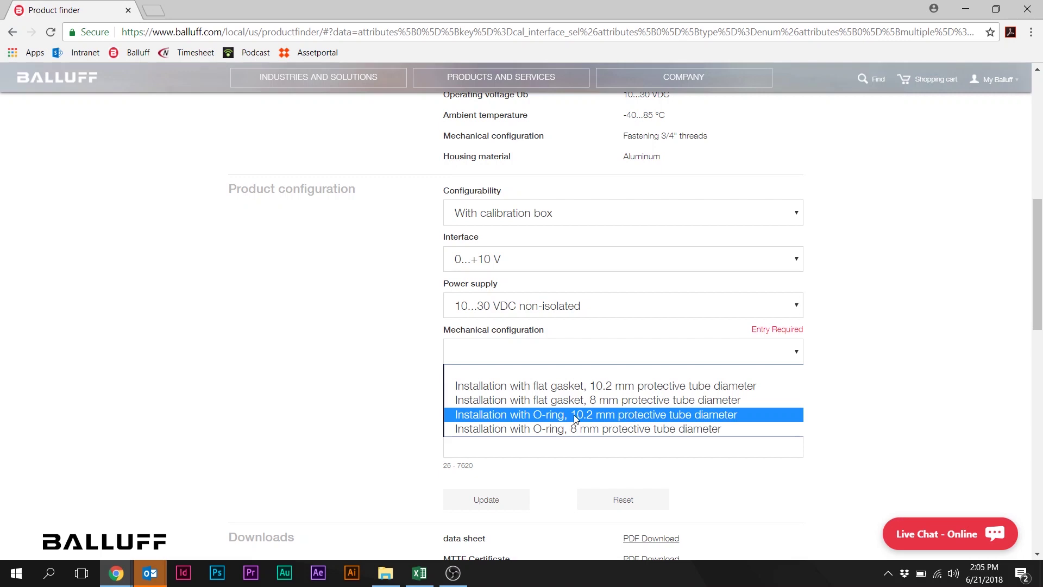
left_click(612, 416)
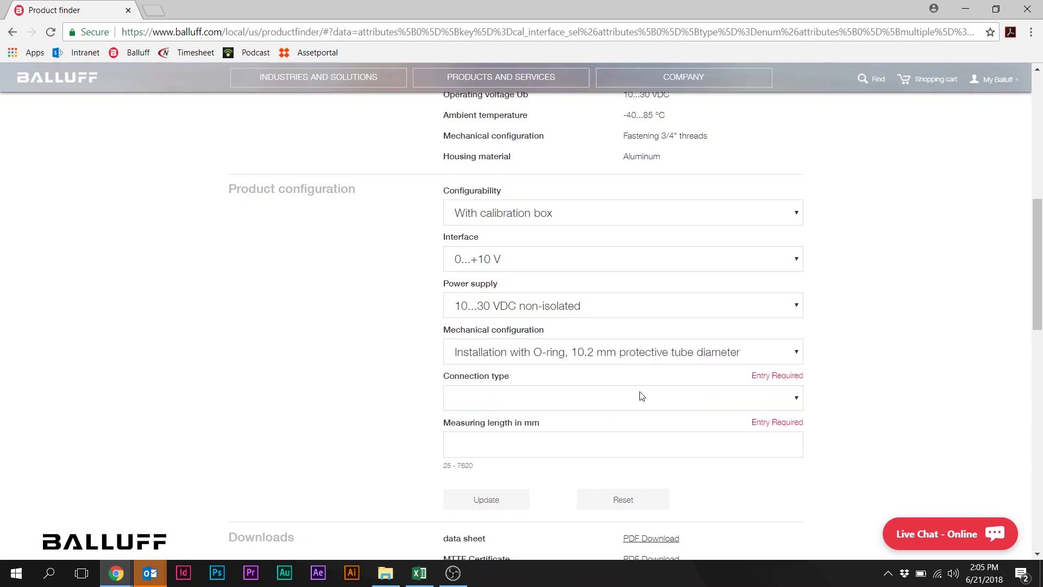
left_click(796, 400)
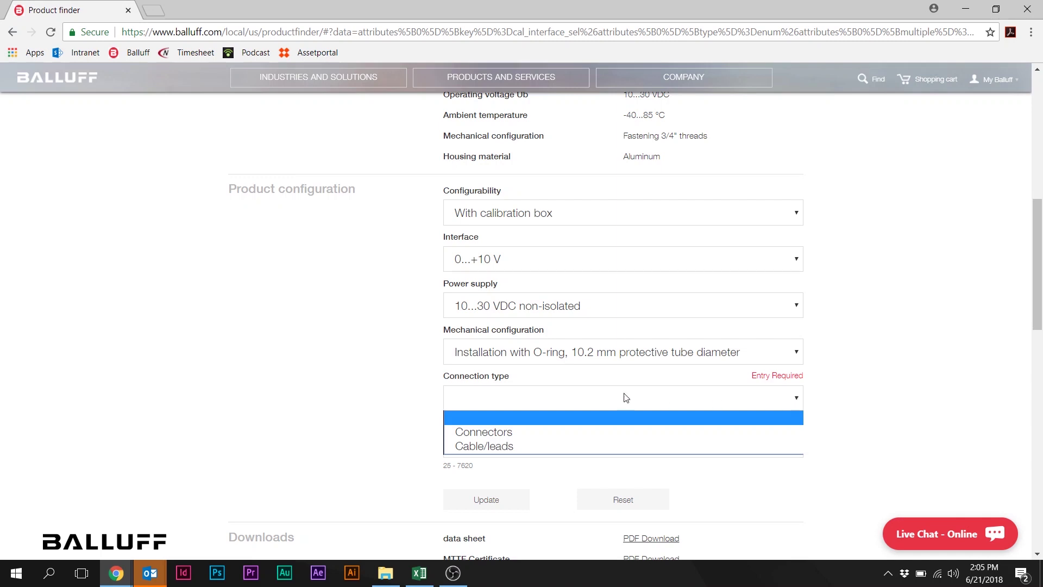
left_click(506, 432)
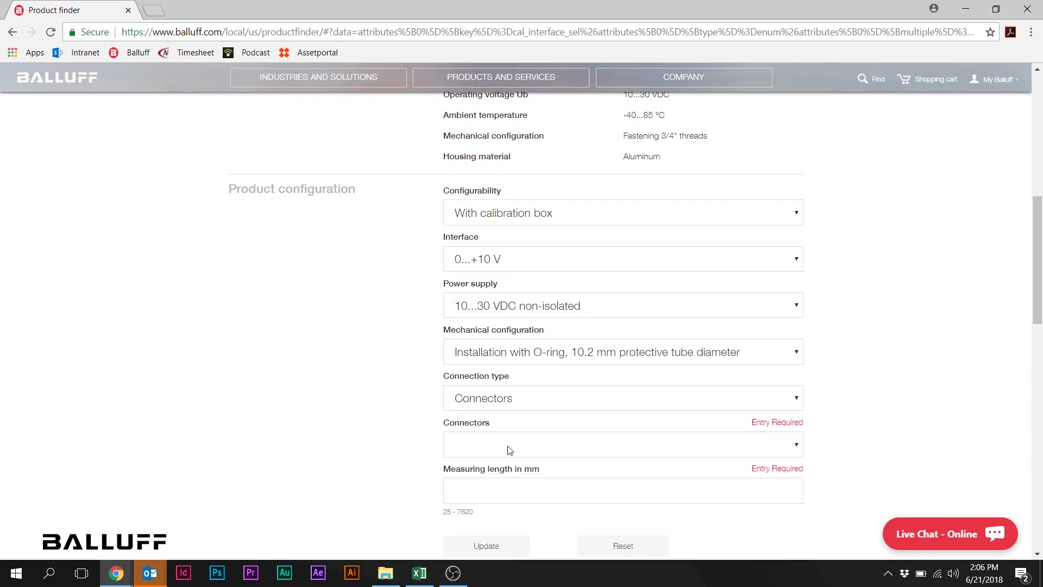
left_click(796, 446)
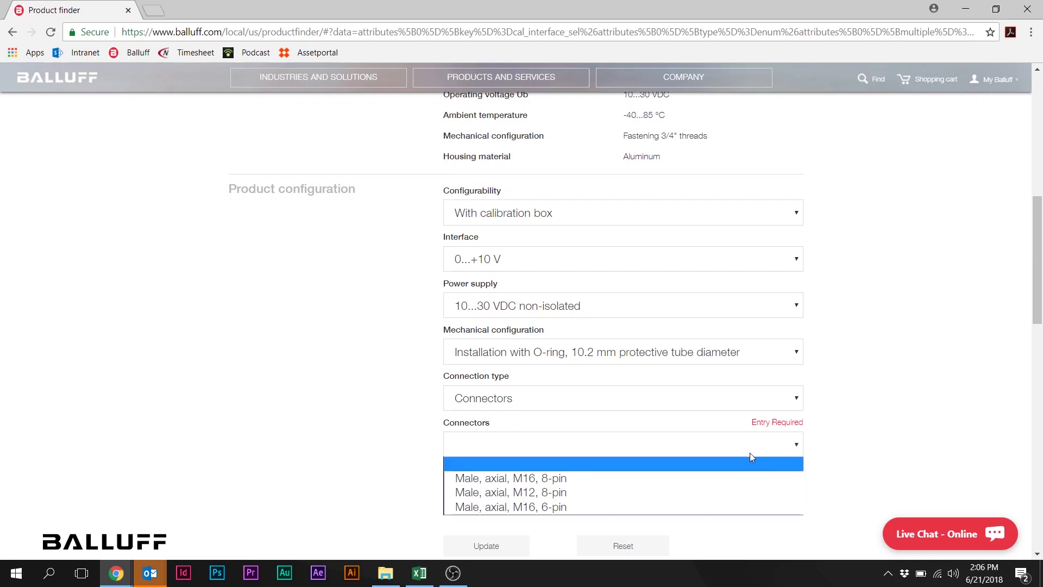
left_click(545, 494)
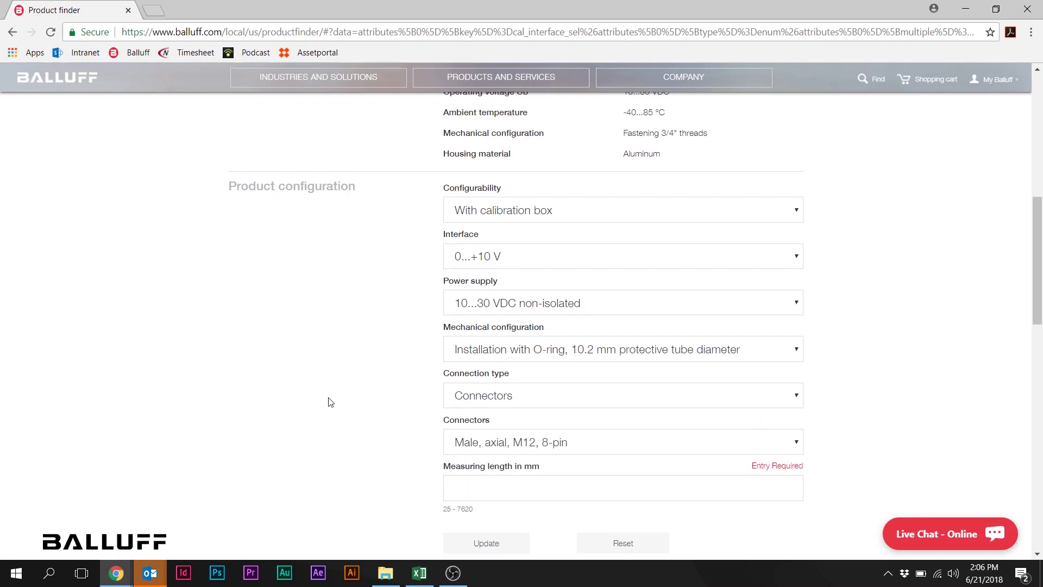
scroll(331, 403, "down", 3)
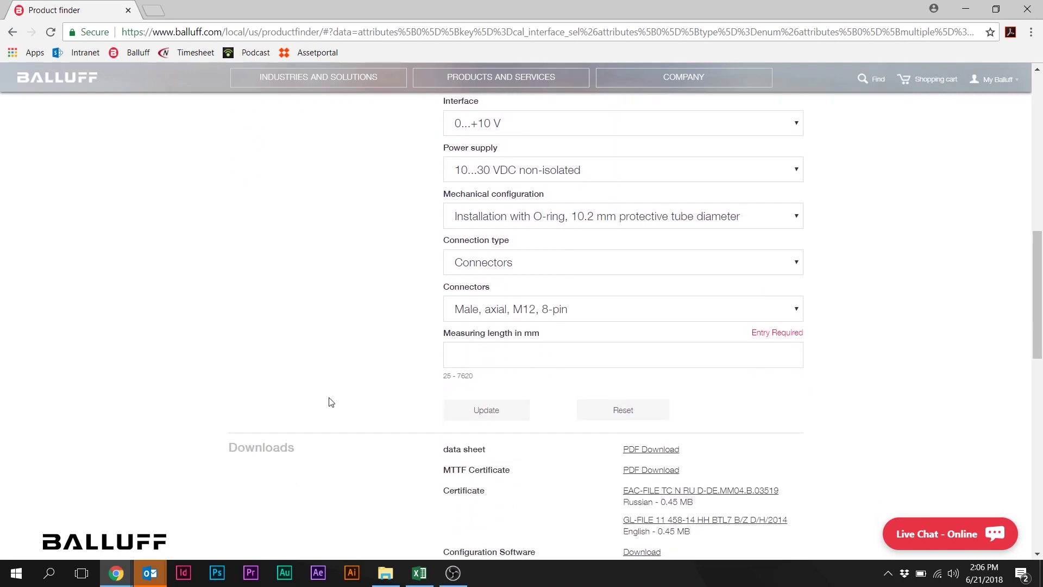
left_click(494, 348)
Enter 500 mm measuring length to get typecode BTL7-A510-M0500-Z-S115, then scroll to Downloads.
type("500")
left_click(492, 412)
scroll(587, 396, "down", 3)
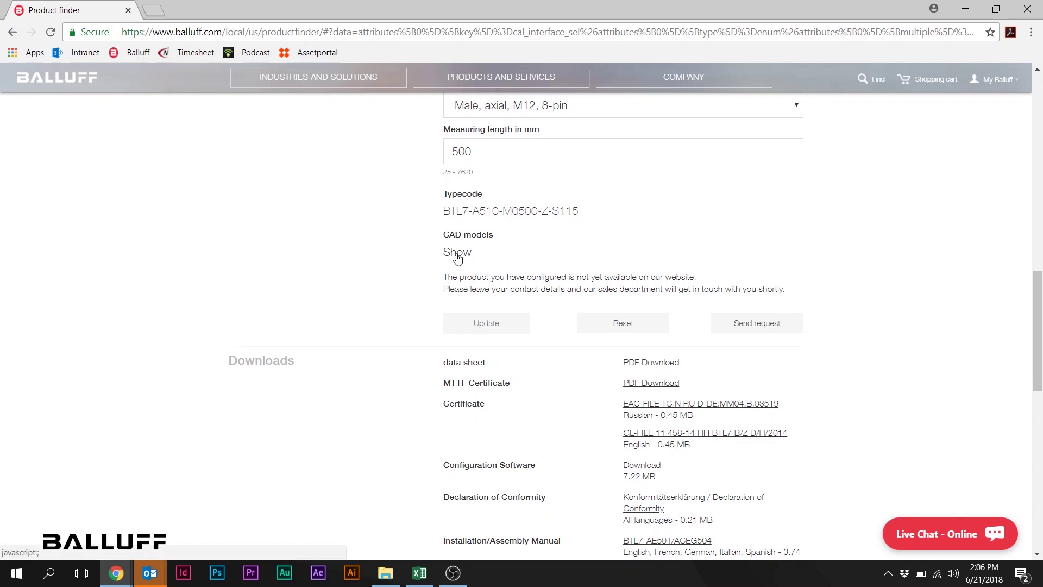
scroll(383, 272, "down", 3)
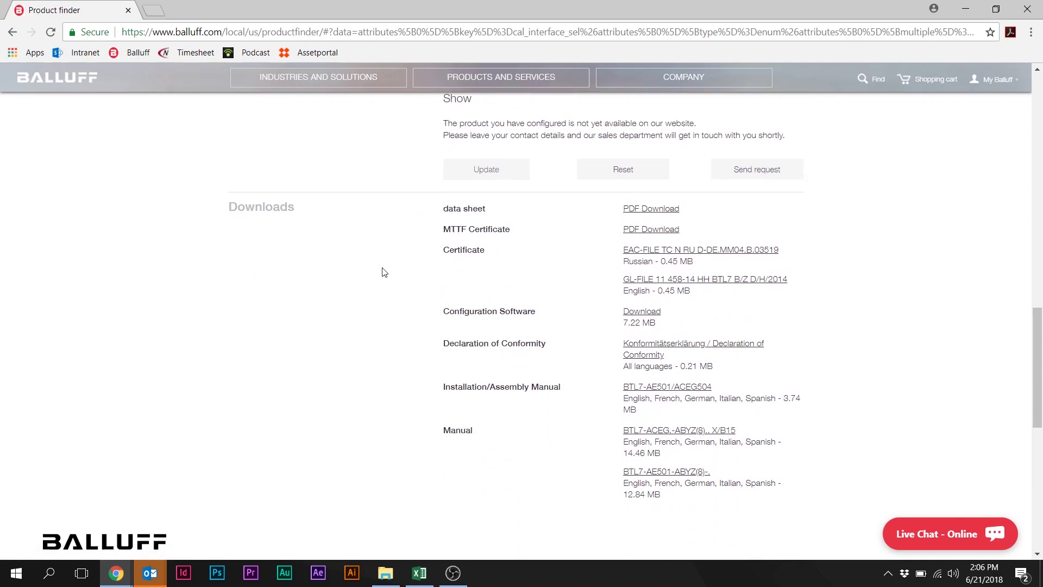
scroll(384, 273, "down", 1)
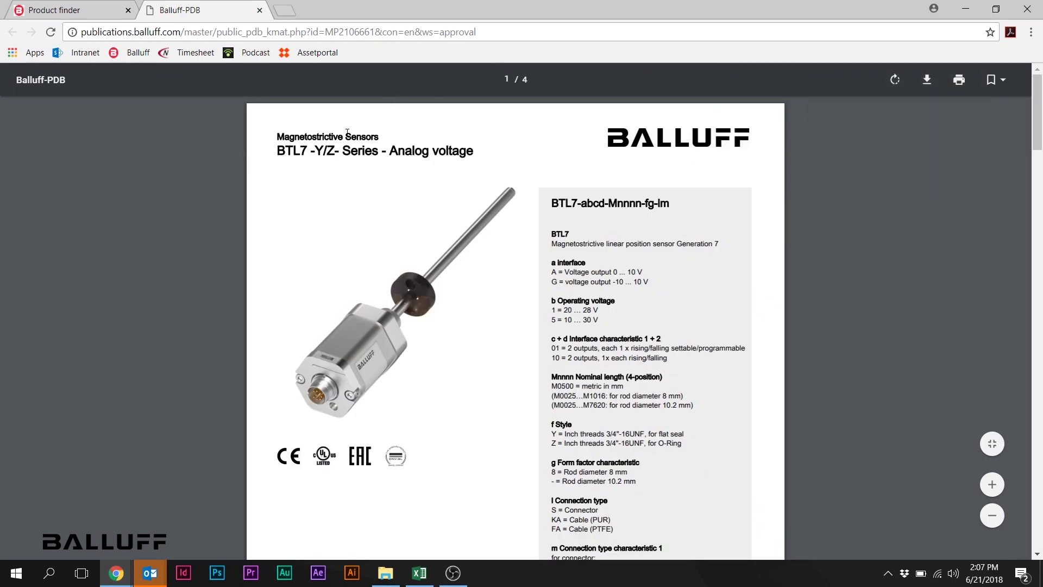
Highlight the BTL7 -Y/Z- Series heading in the opened data sheet PDF.
left_click_drag(280, 154, 475, 159)
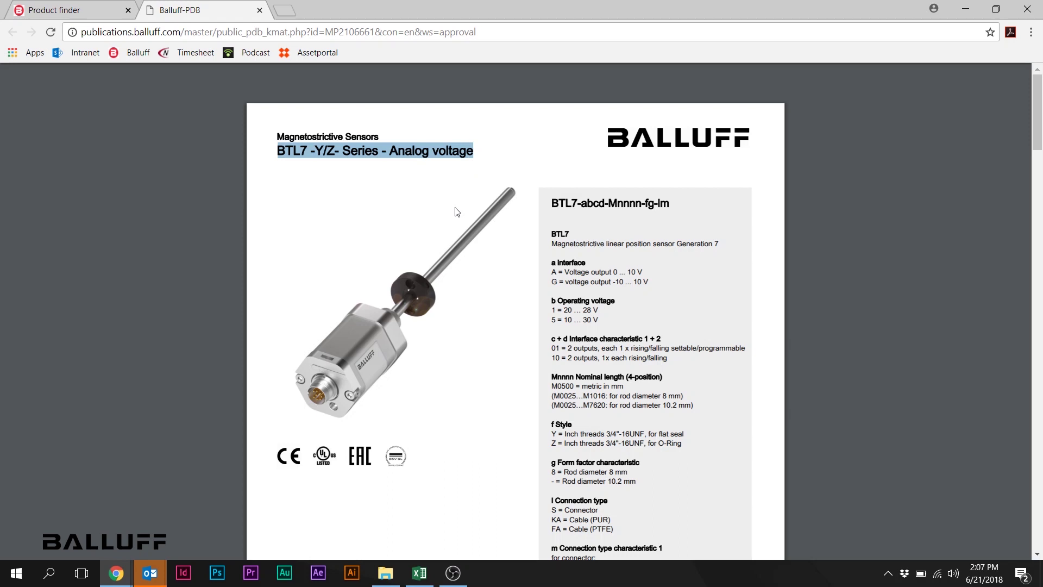
scroll(457, 212, "down", 1)
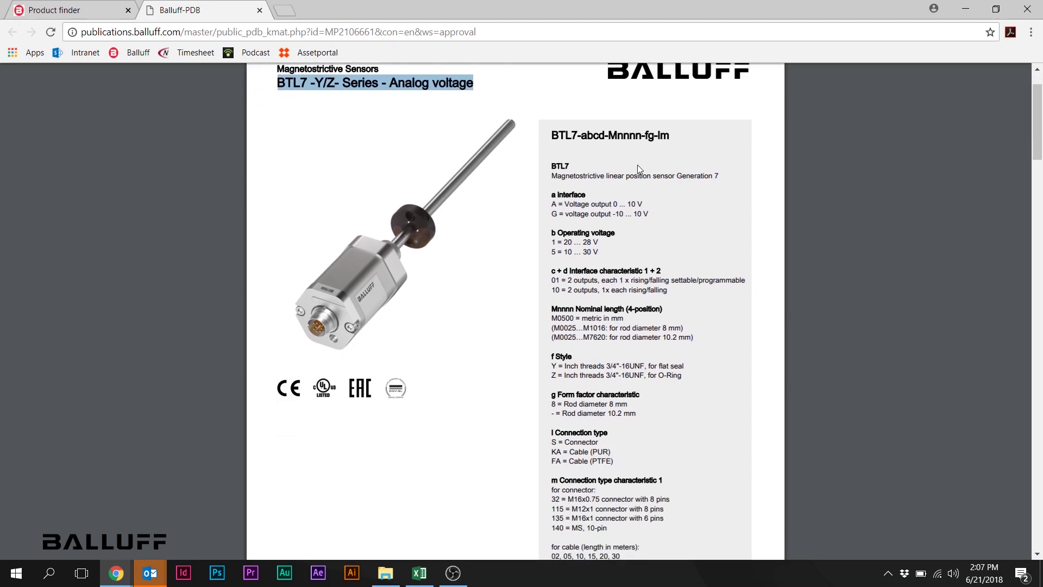
Highlight the BTL7-abcd-Mnnnn-fg-lm type code template and scroll through its legend.
left_click(552, 135)
left_click_drag(552, 134, 671, 141)
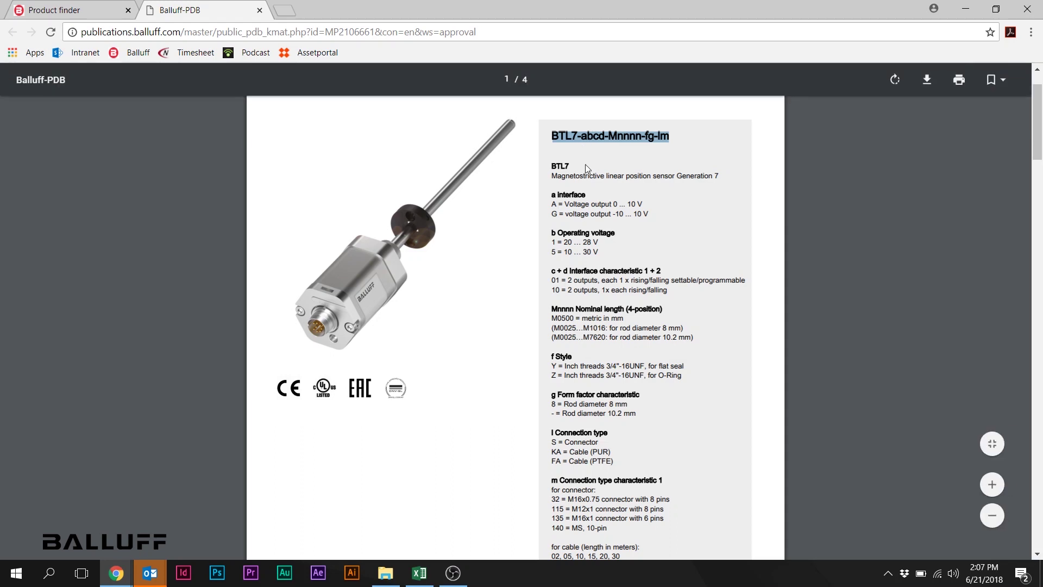
left_click_drag(578, 137, 585, 138)
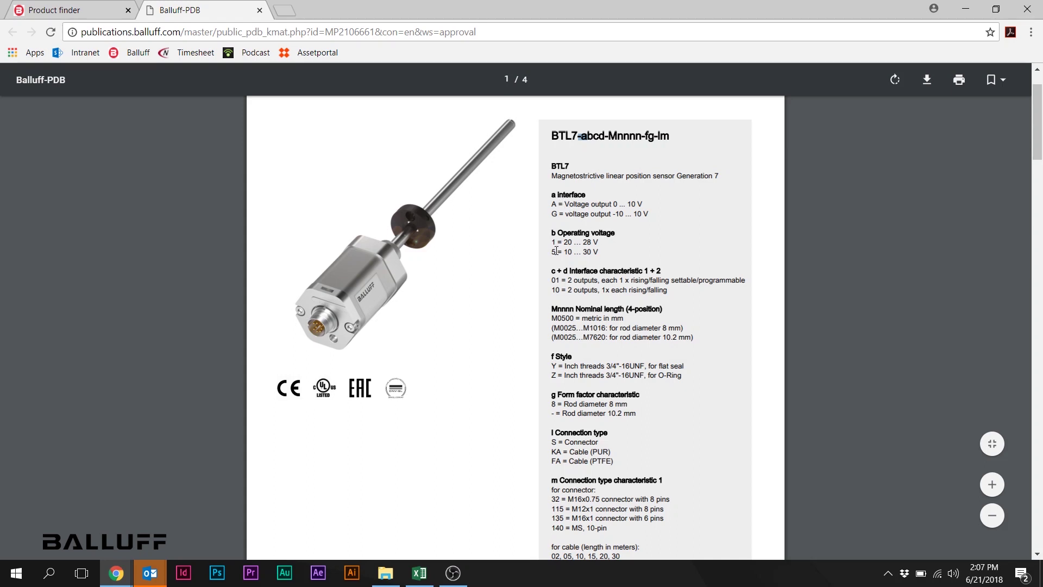
scroll(563, 254, "down", 2)
scroll(572, 240, "up", 1)
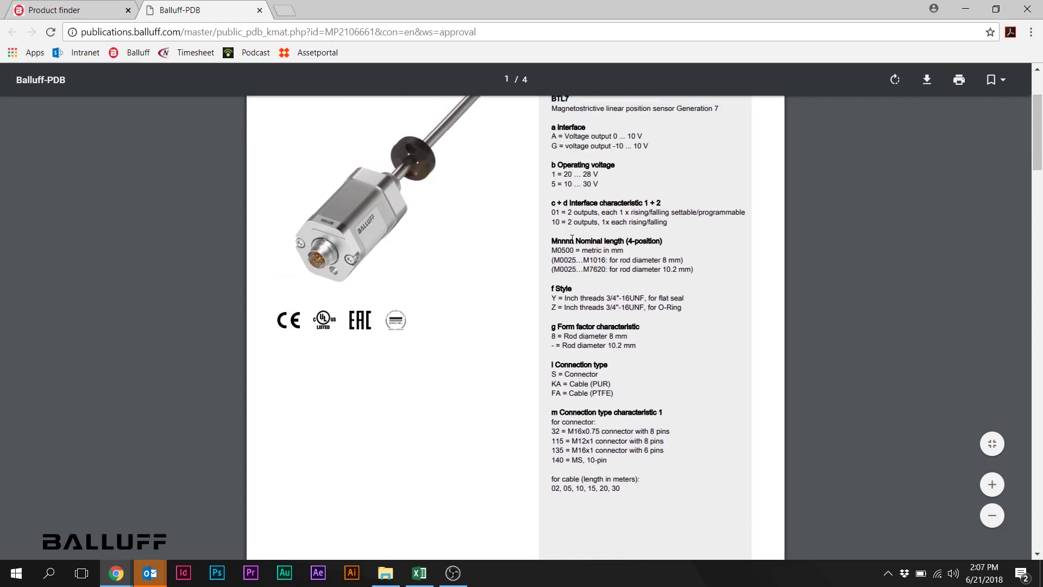
scroll(572, 272, "down", 1)
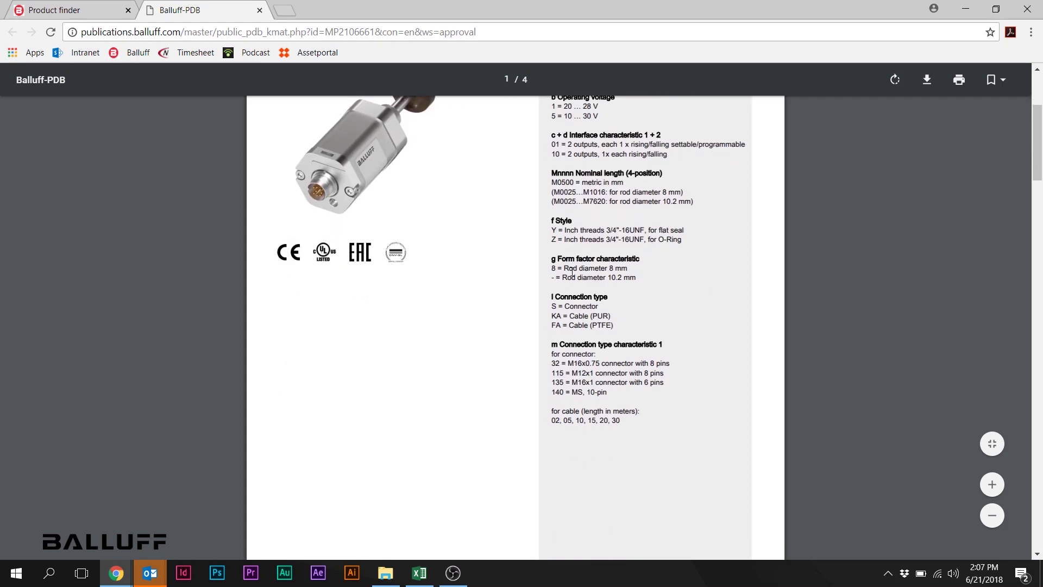
scroll(573, 271, "down", 1)
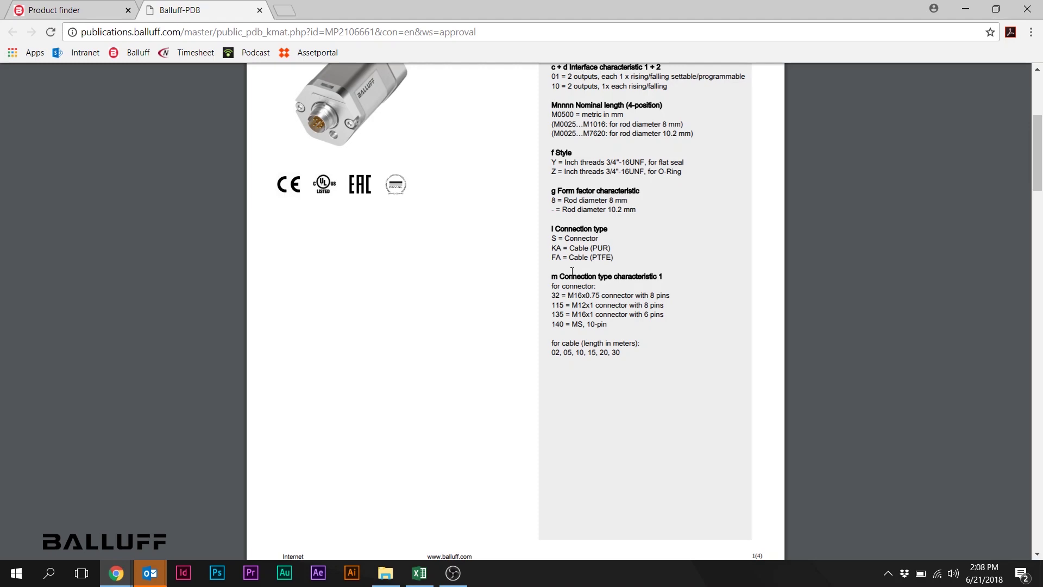
scroll(572, 272, "down", 5)
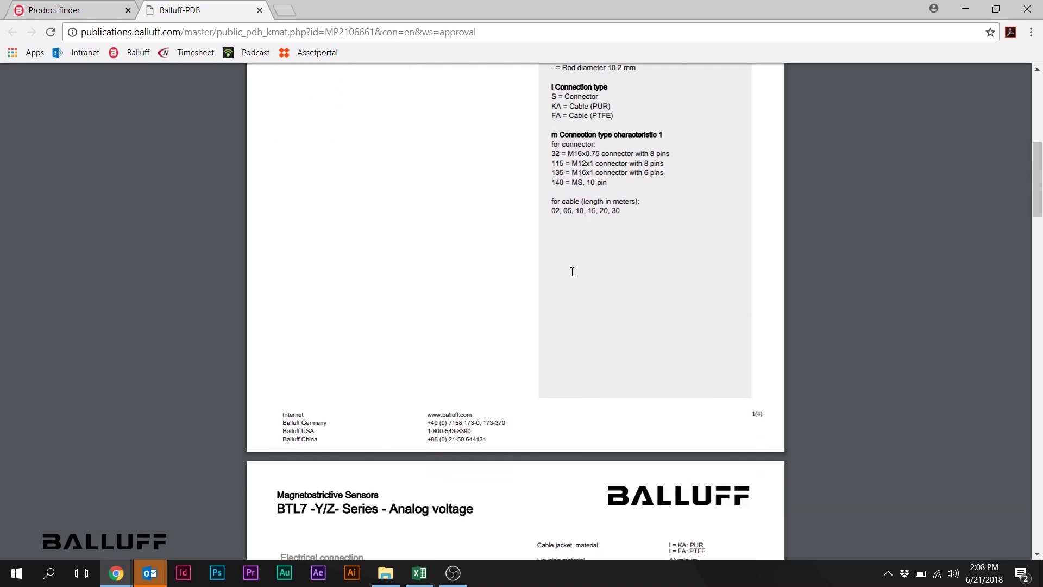
Highlight nnnn in the inrush current value on page 2 of the data sheet.
scroll(573, 271, "down", 3)
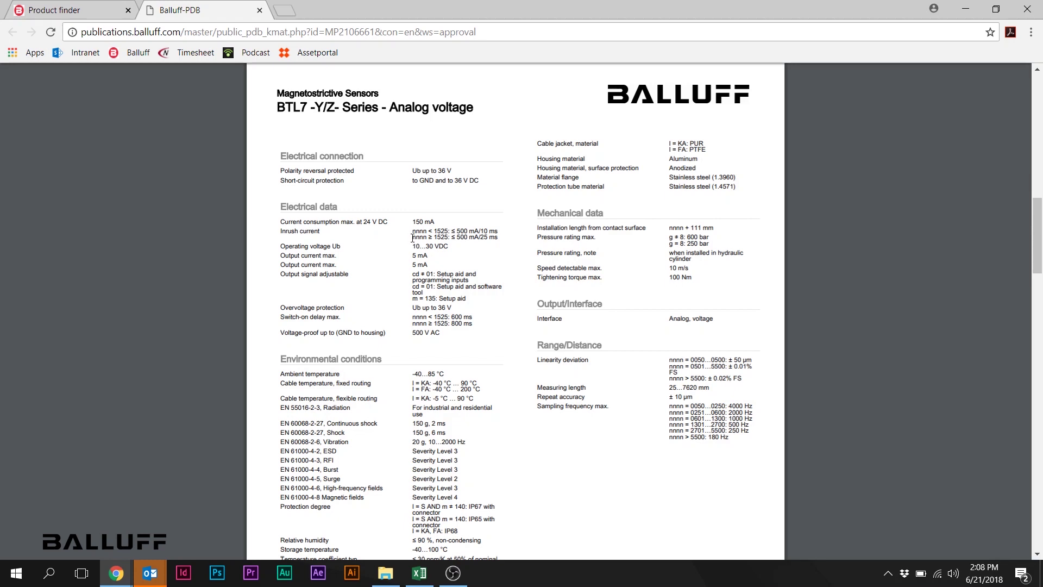
left_click_drag(412, 237, 429, 237)
scroll(562, 312, "down", 3)
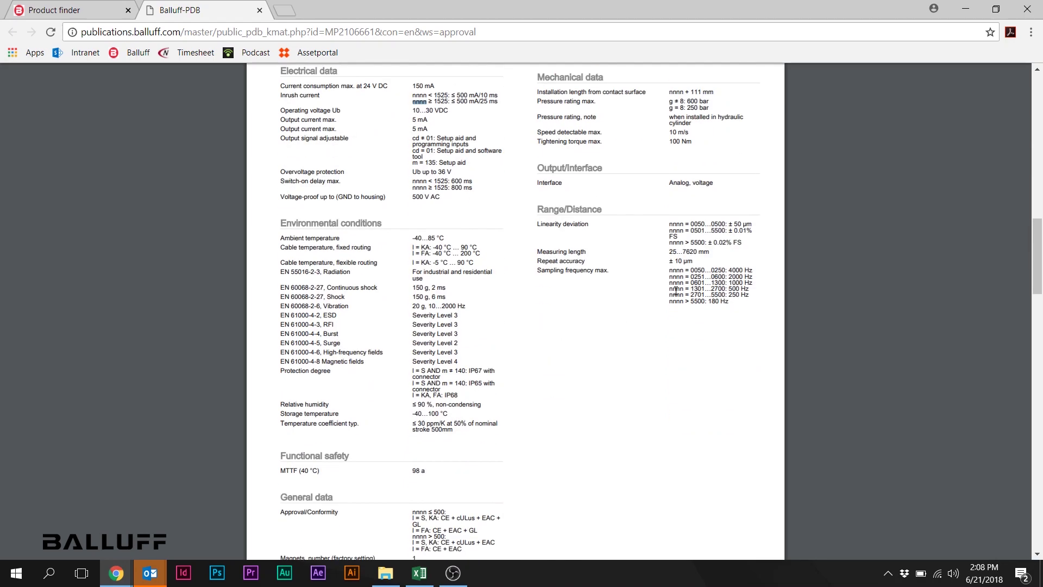
scroll(676, 291, "down", 1)
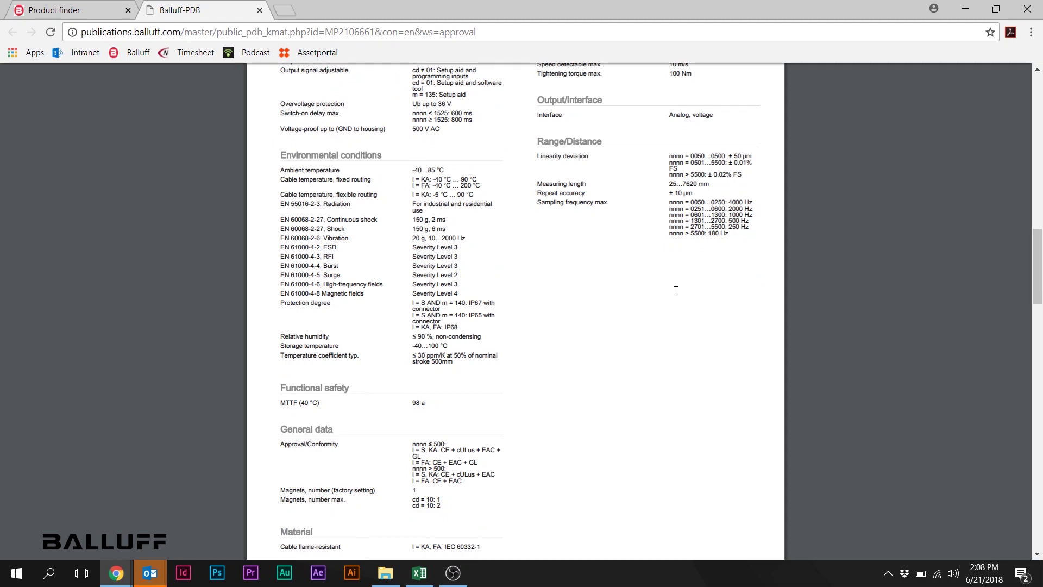
scroll(676, 290, "down", 2)
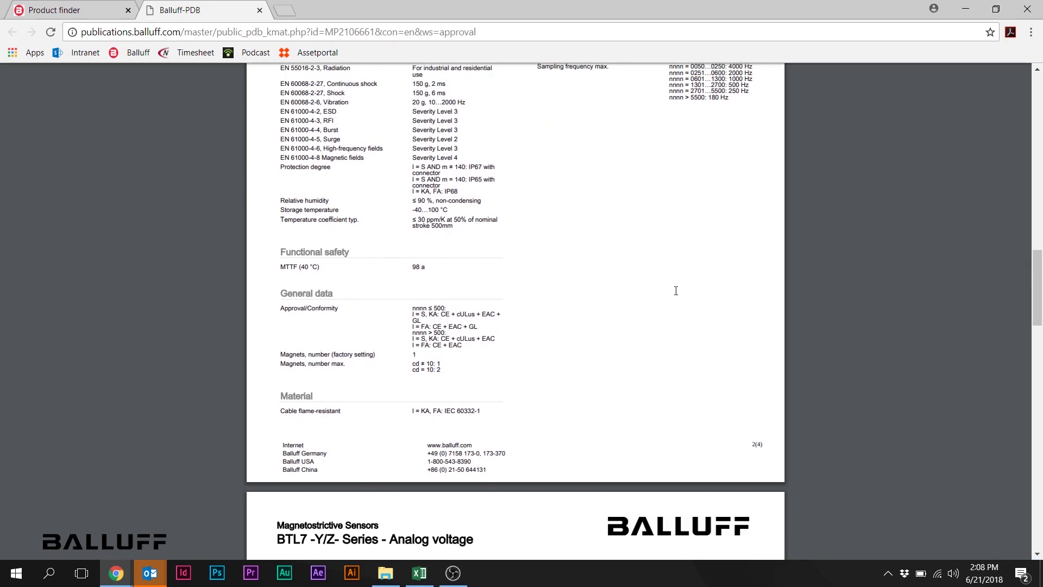
Scroll through pages 3–4, back up to page 2, then return to the Product finder.
scroll(676, 290, "down", 7)
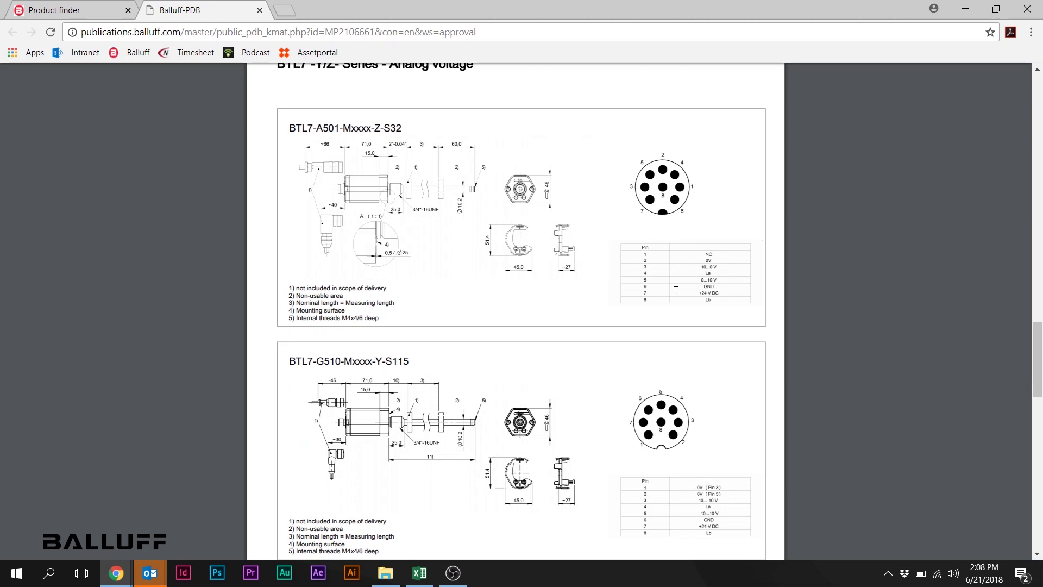
scroll(676, 291, "down", 2)
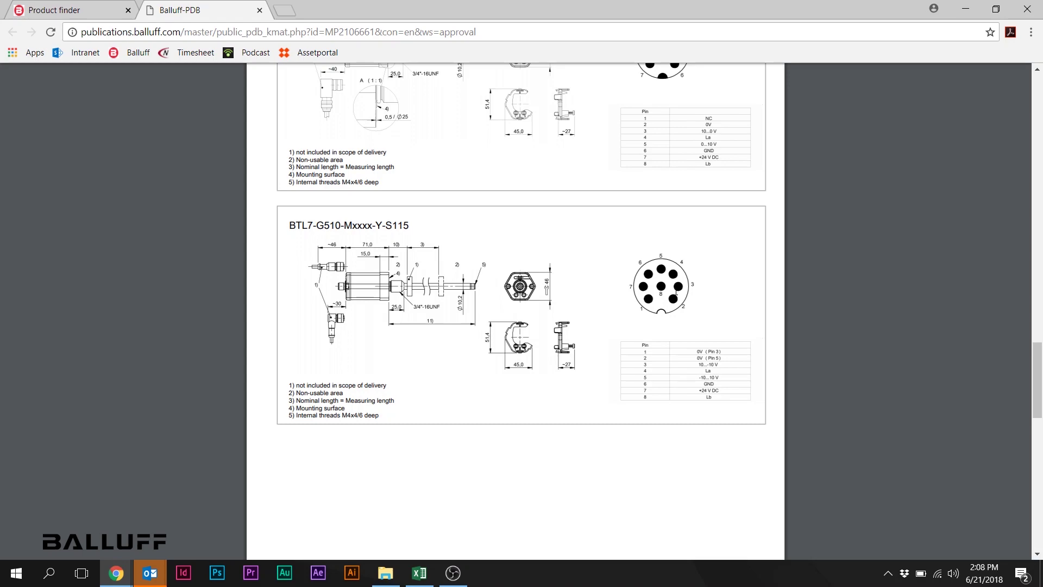
scroll(676, 293, "down", 5)
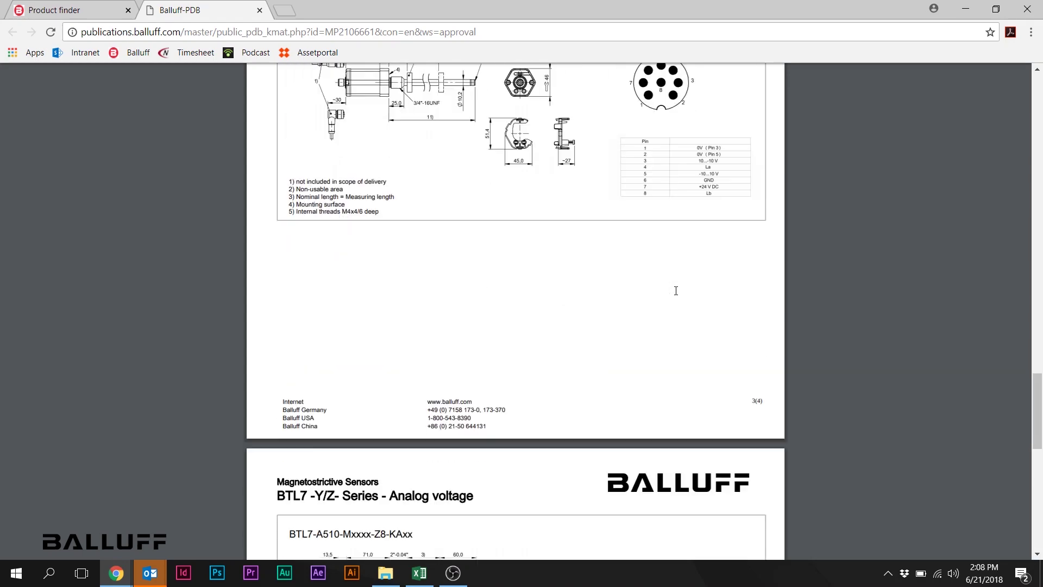
scroll(676, 290, "down", 1)
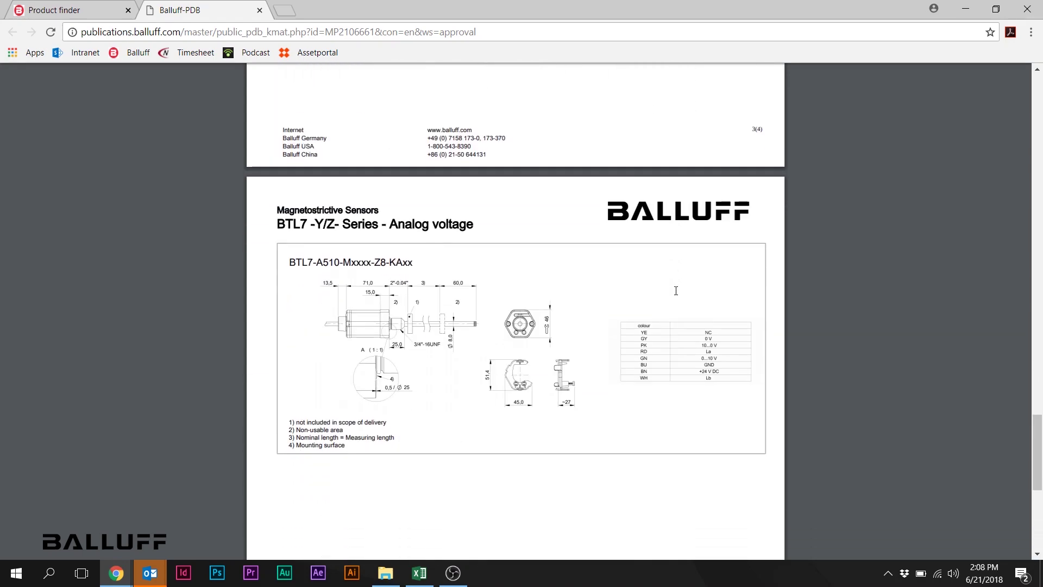
scroll(676, 291, "down", 4)
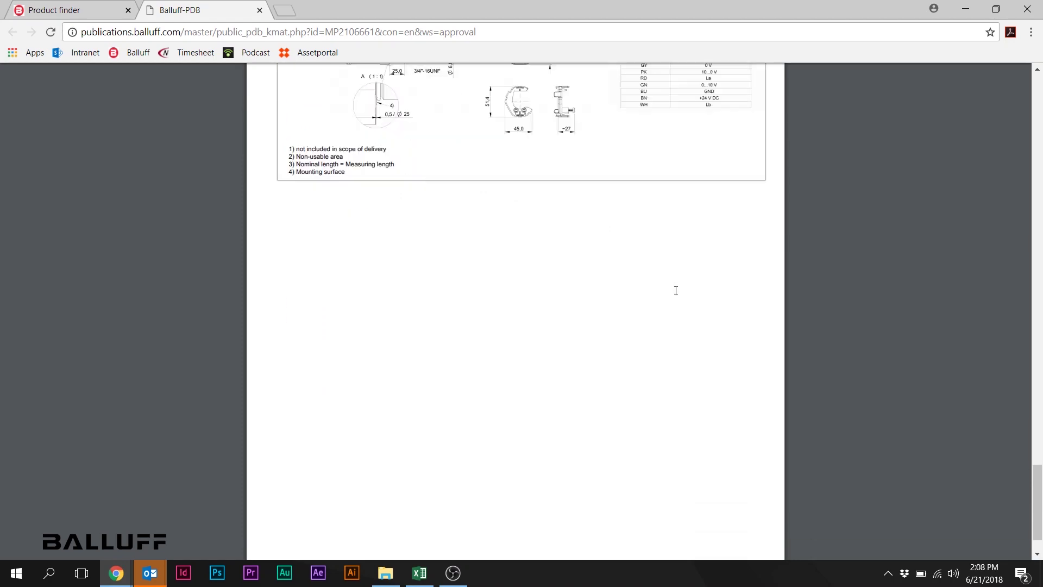
scroll(676, 291, "down", 2)
scroll(676, 290, "up", 20)
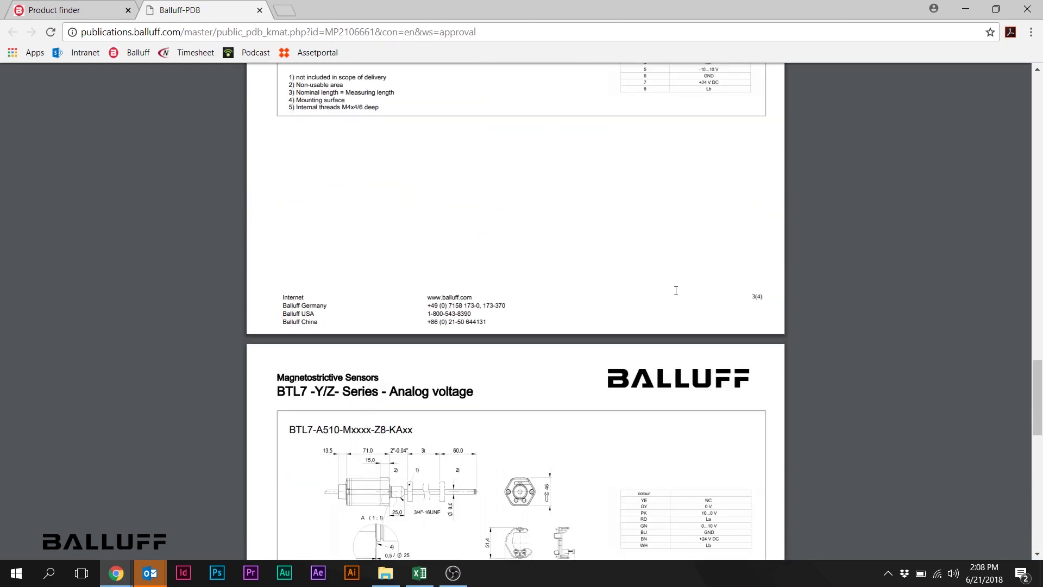
scroll(676, 291, "up", 9)
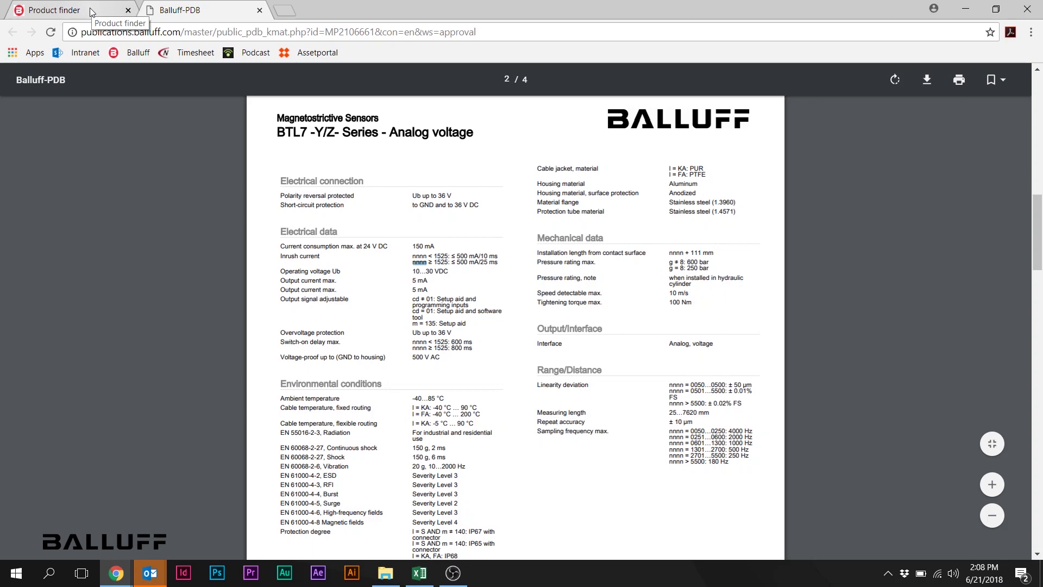
left_click(90, 7)
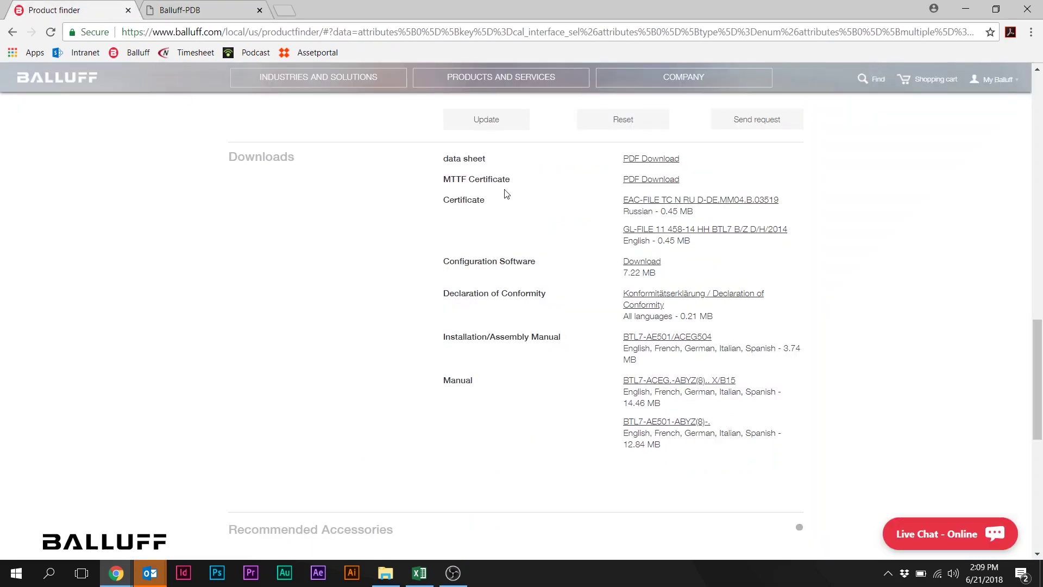
Go via the Magnetostrictive sensors listing to the profile housing family with 19 variants.
scroll(504, 194, "up", 15)
scroll(504, 194, "up", 4)
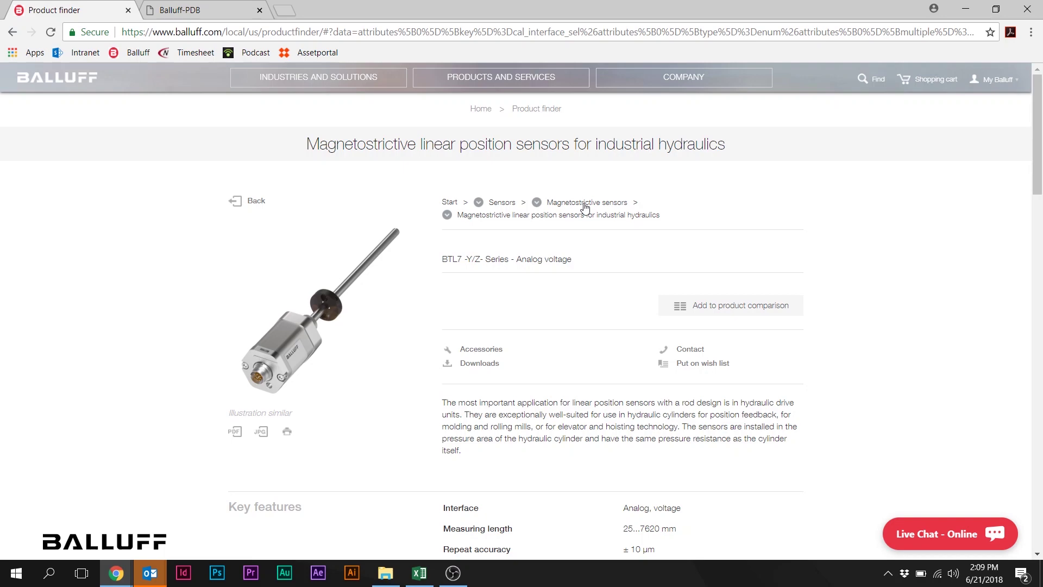
left_click(585, 207)
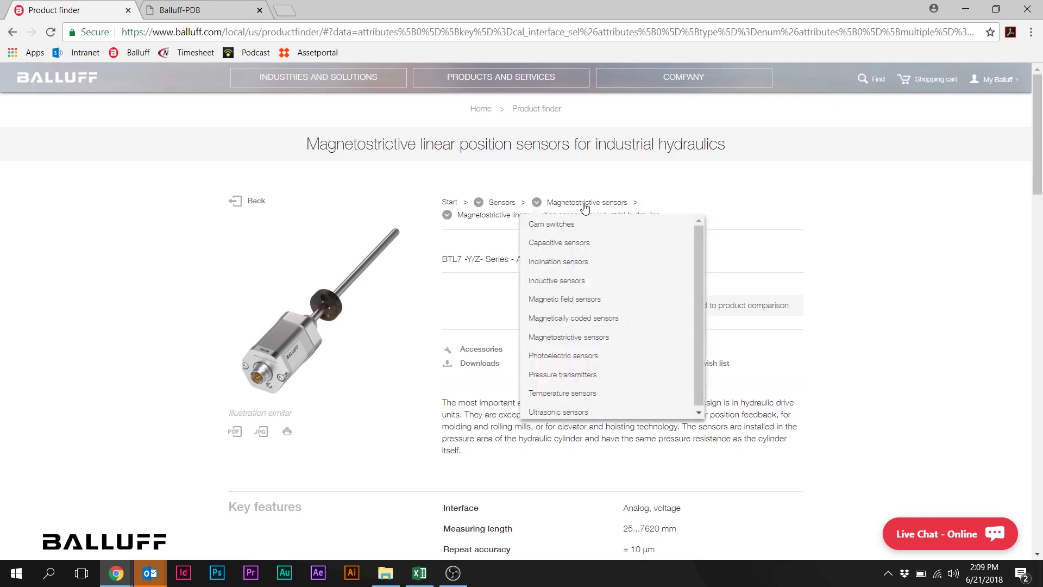
left_click(573, 337)
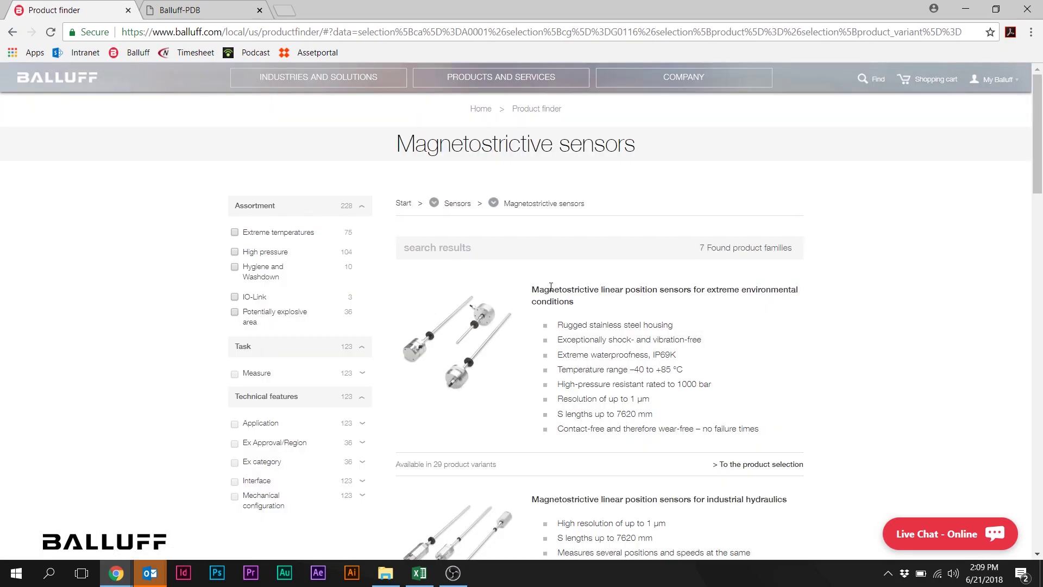
scroll(551, 286, "down", 15)
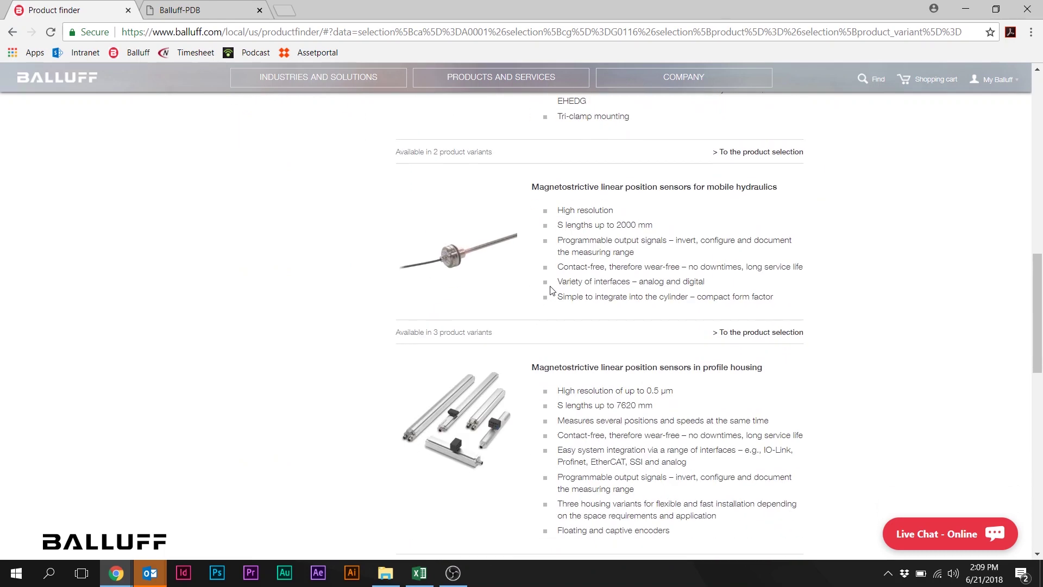
scroll(551, 288, "down", 2)
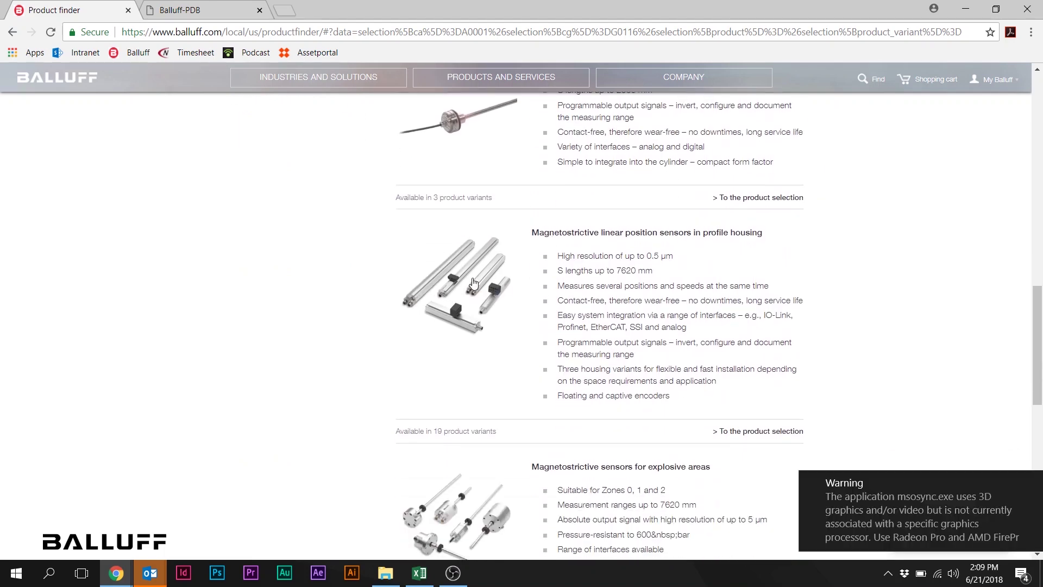
left_click(461, 274)
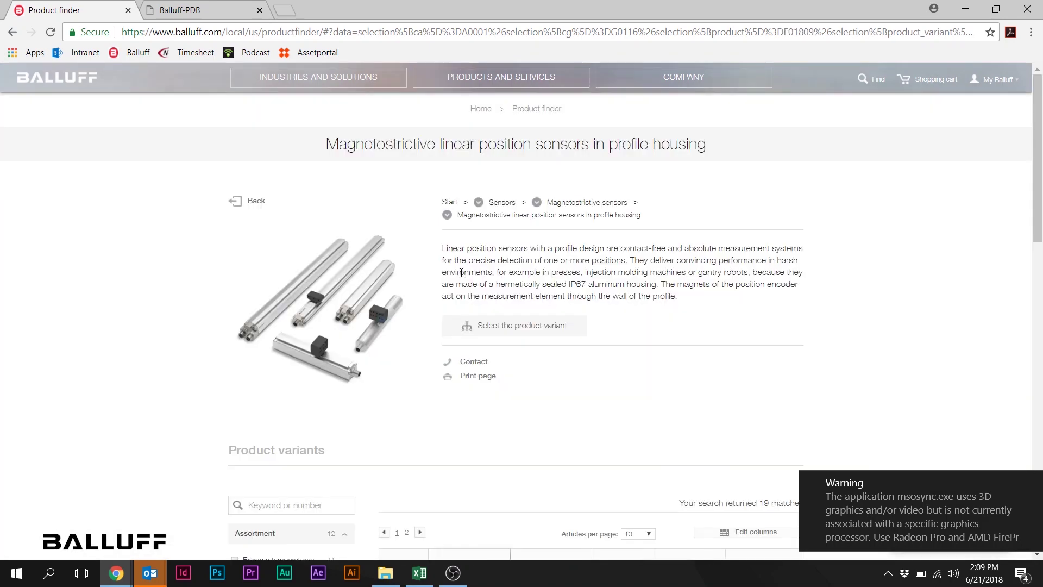
Filter the sensor variants to the EtherNet/IP interface, leaving a single match.
scroll(461, 273, "down", 3)
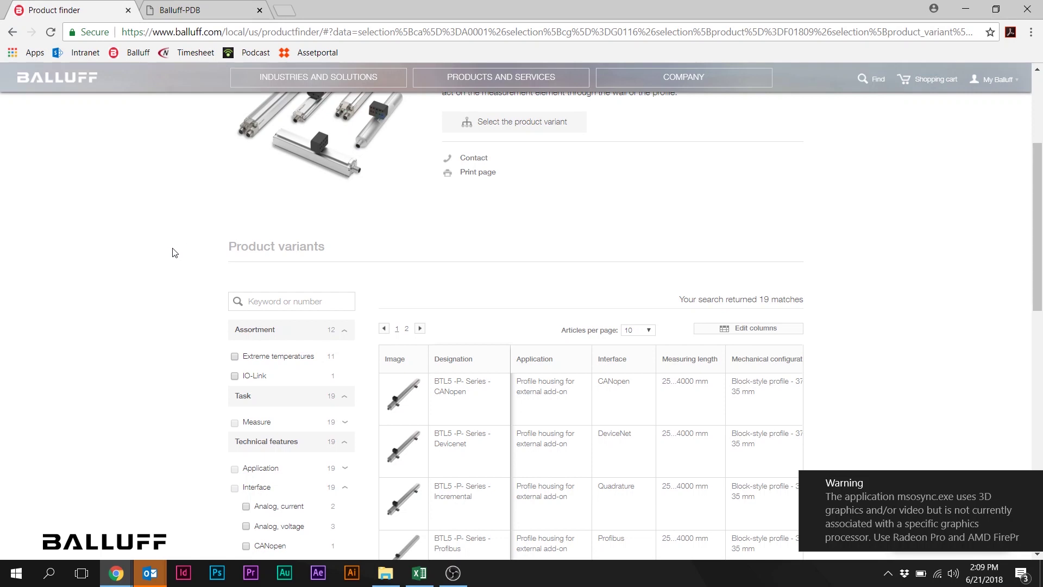
scroll(174, 253, "down", 4)
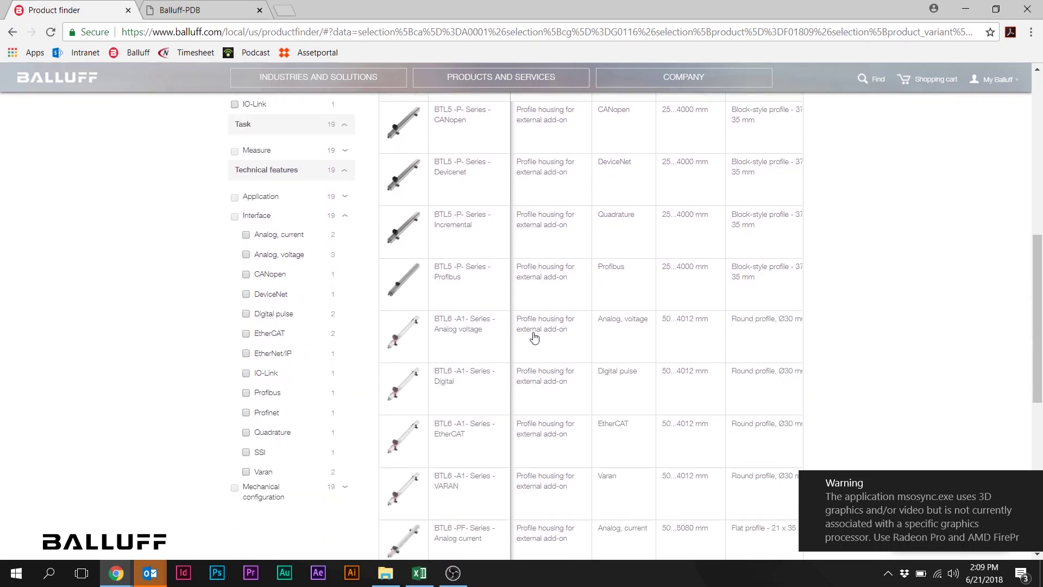
scroll(534, 337, "down", 4)
scroll(534, 338, "up", 5)
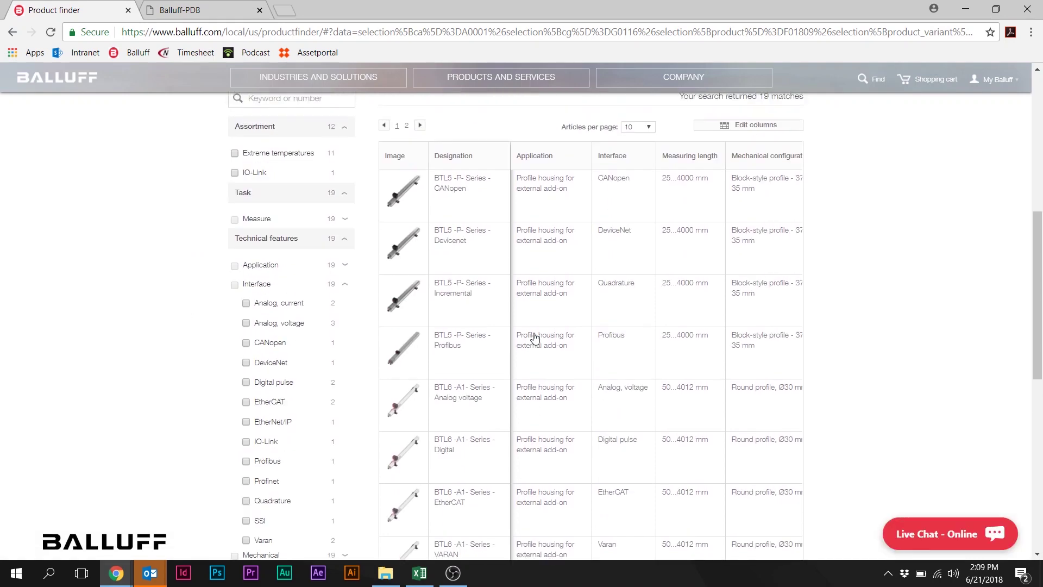
scroll(535, 337, "down", 5)
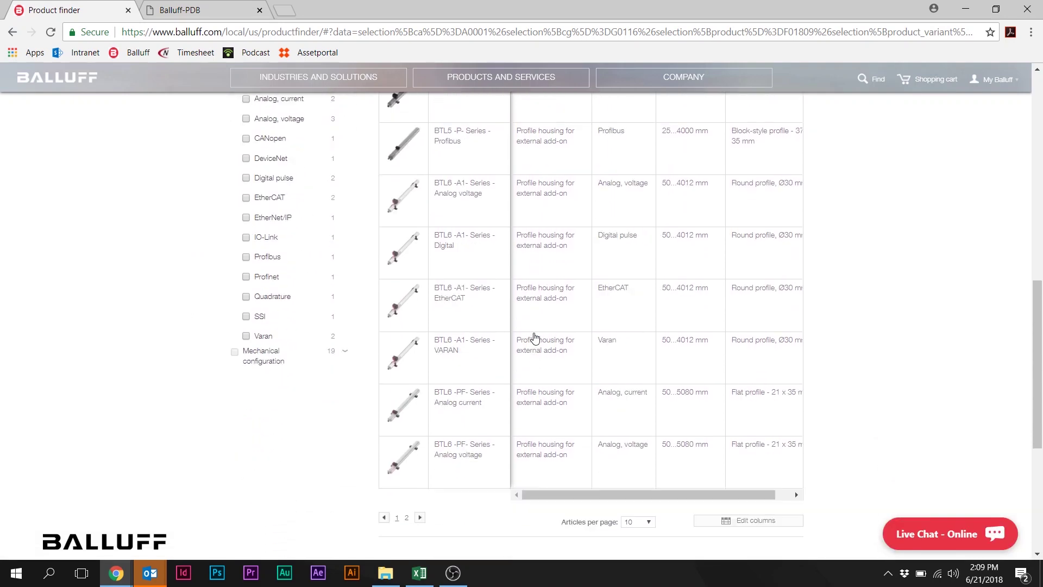
scroll(535, 337, "up", 3)
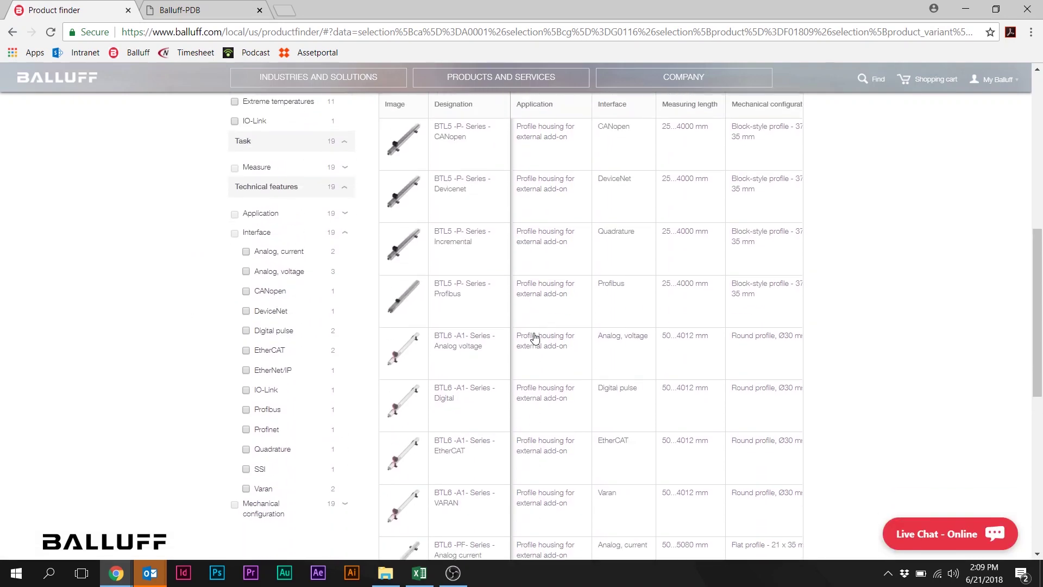
scroll(535, 337, "down", 2)
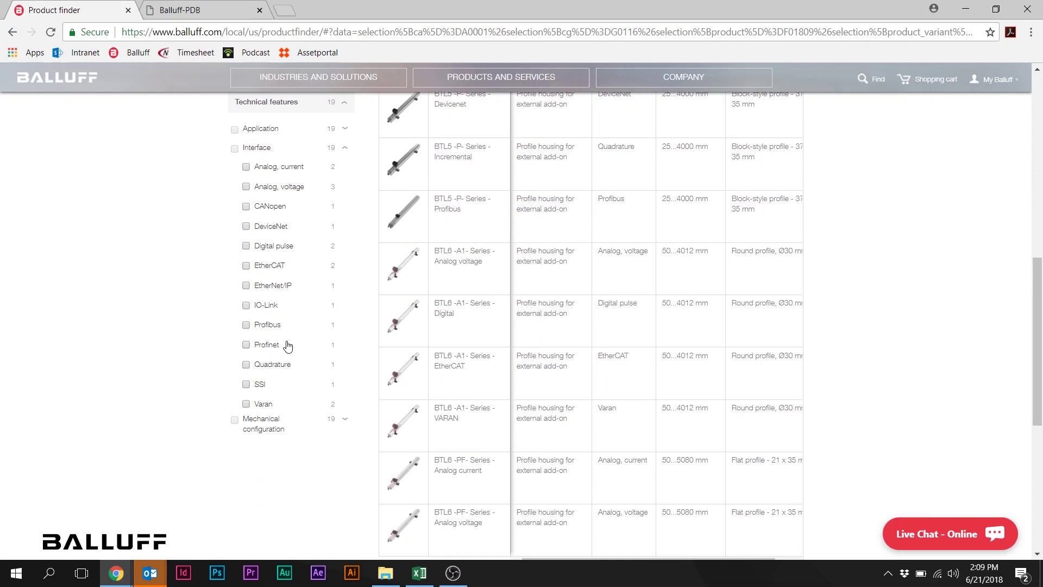
left_click(246, 285)
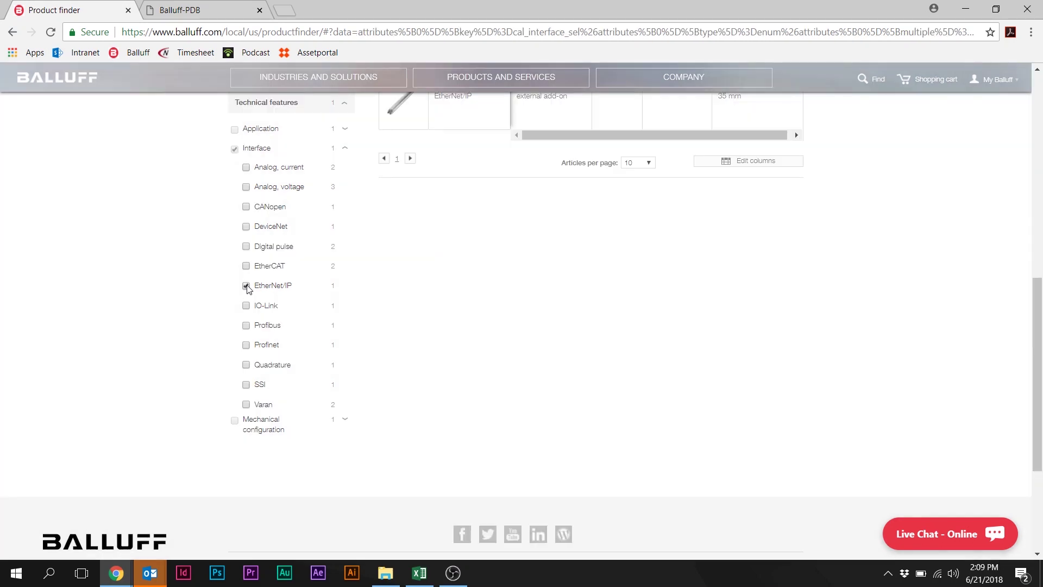
Open the details page of the BTL7 -P- Series - EtherNet/IP sensor.
scroll(562, 300, "up", 4)
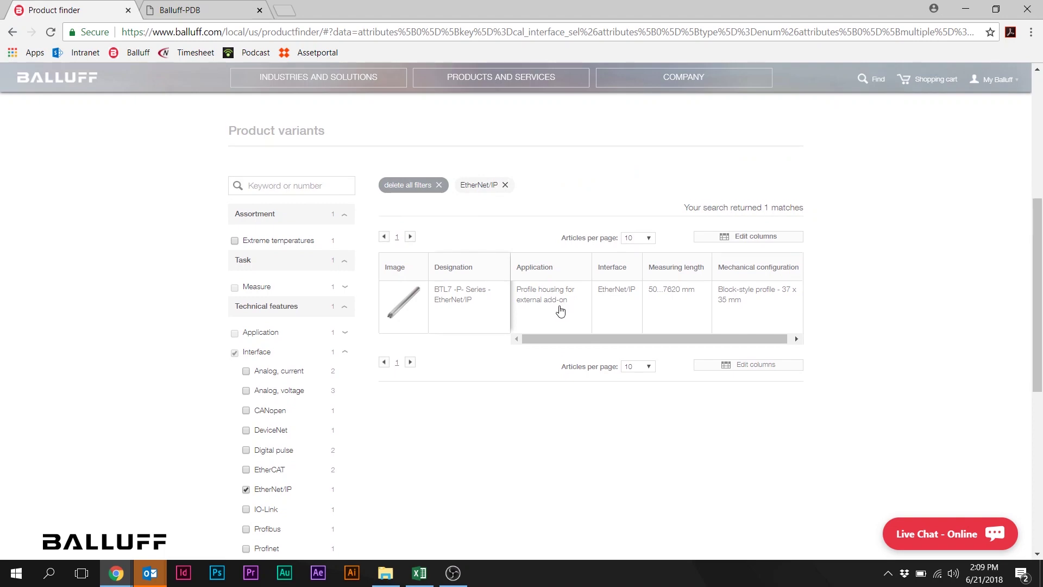
mouse_move(458, 291)
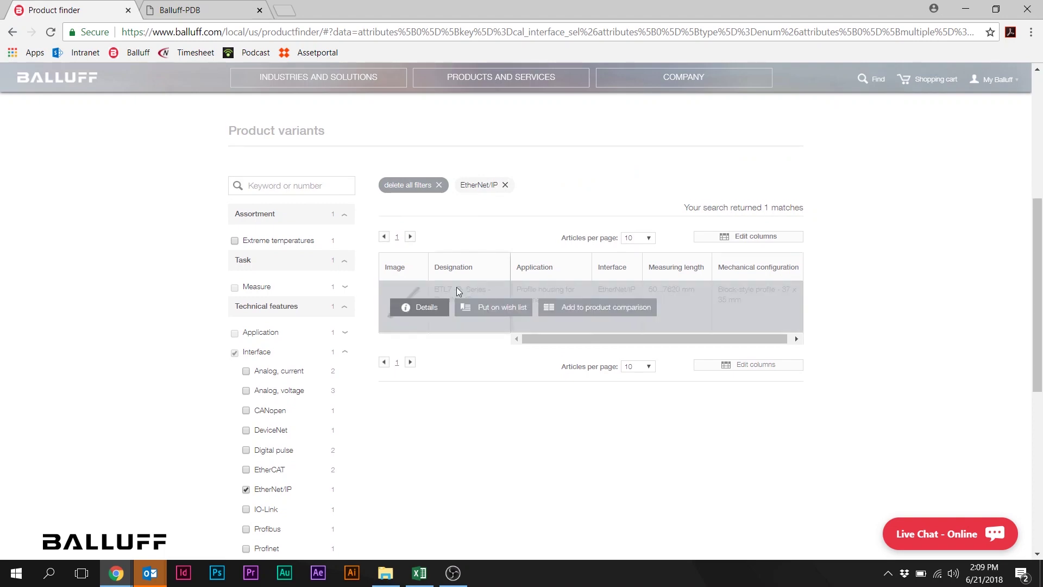
left_click(420, 308)
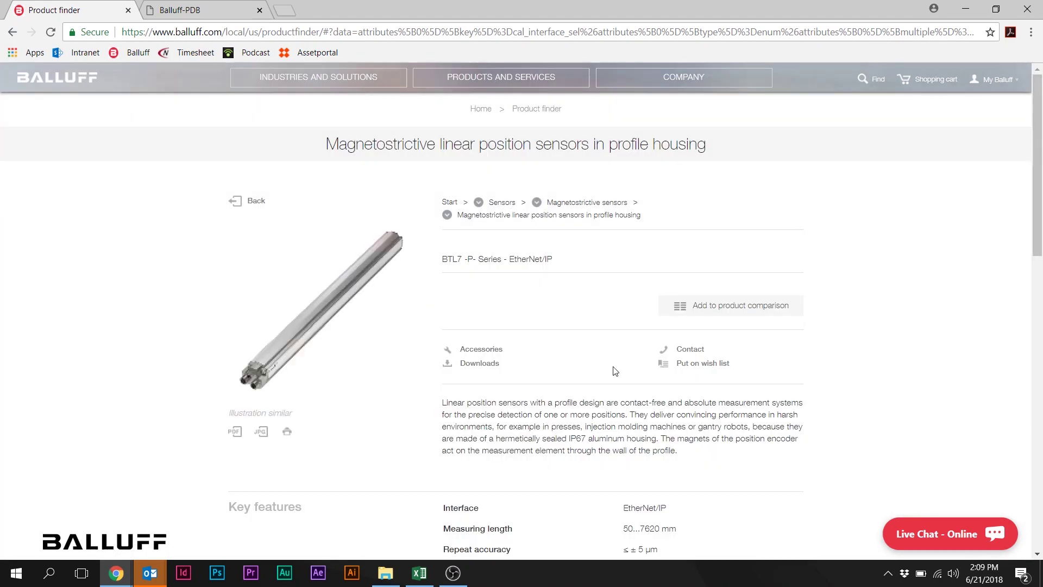
Set the measuring length to 2000 mm, replacing the rejected 200 and 10000 entries.
scroll(592, 343, "down", 1)
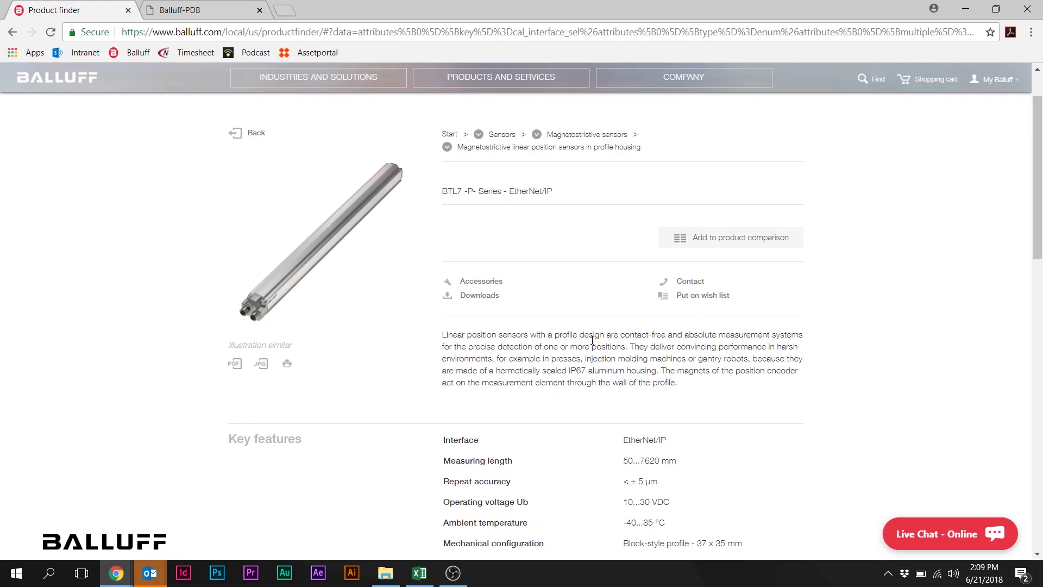
scroll(593, 340, "down", 5)
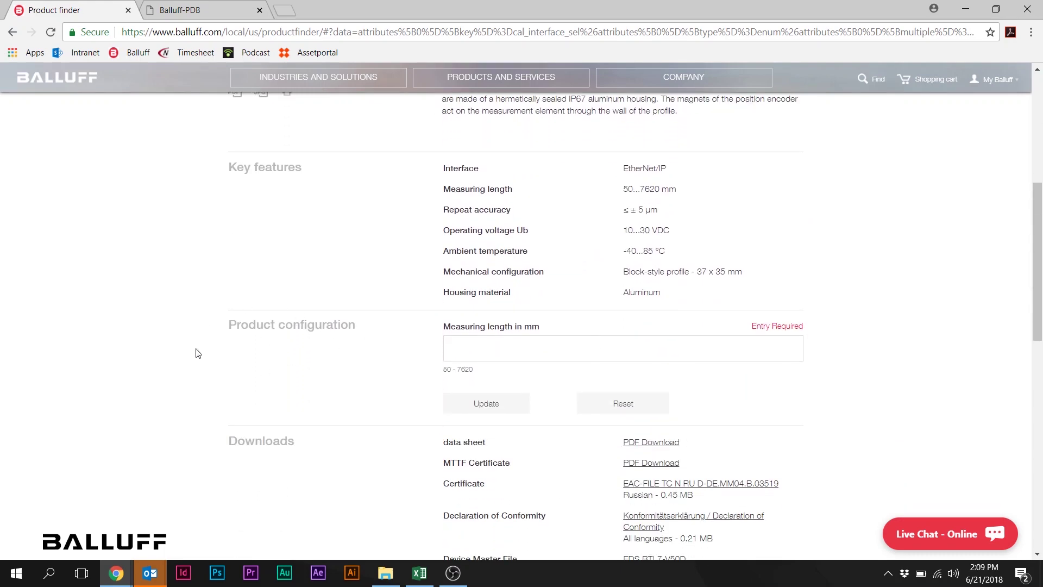
scroll(323, 364, "down", 1)
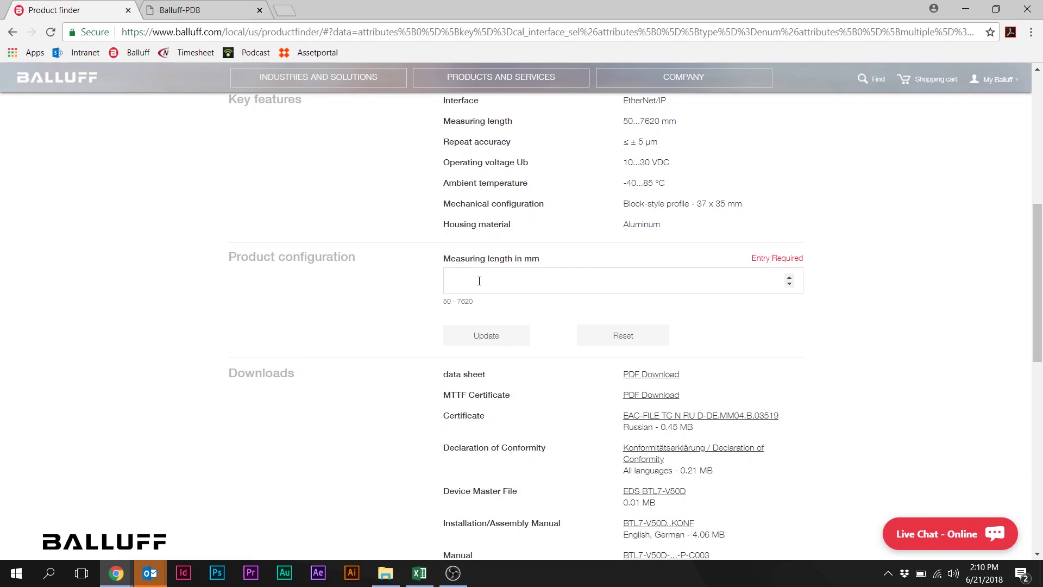
left_click(480, 280)
type("2")
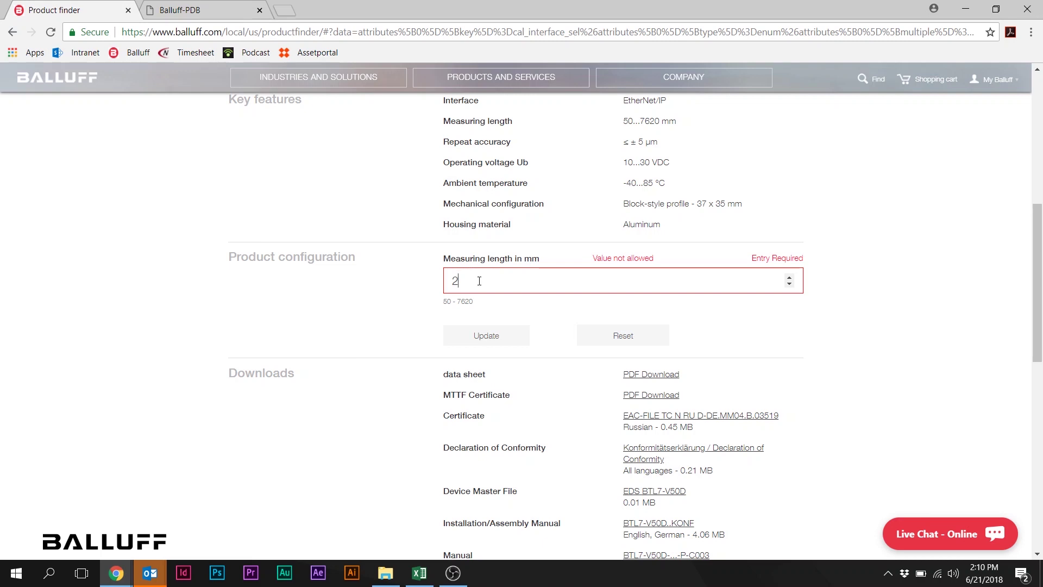
type("00")
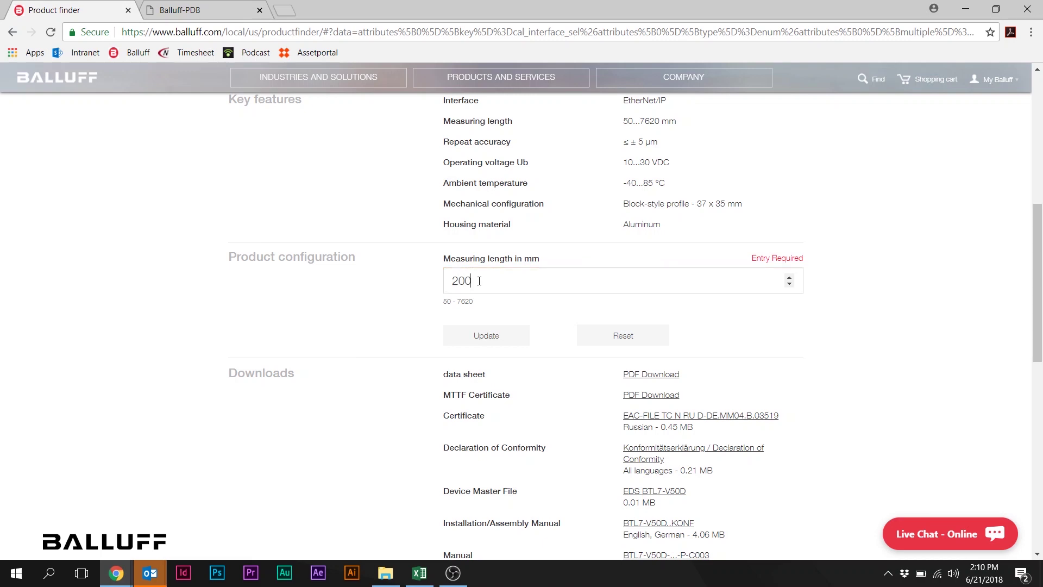
key("BackSpace")
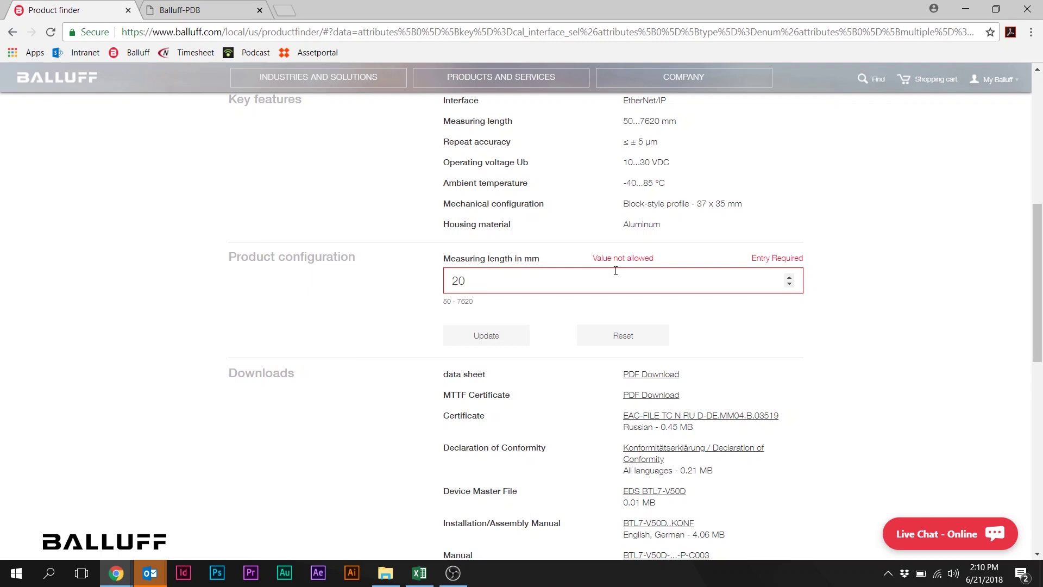
key("BackSpace")
key("BackSpace")
type("10000")
key("BackSpace")
key("BackSpace")
key("BackSpace")
key("BackSpace")
type("2000")
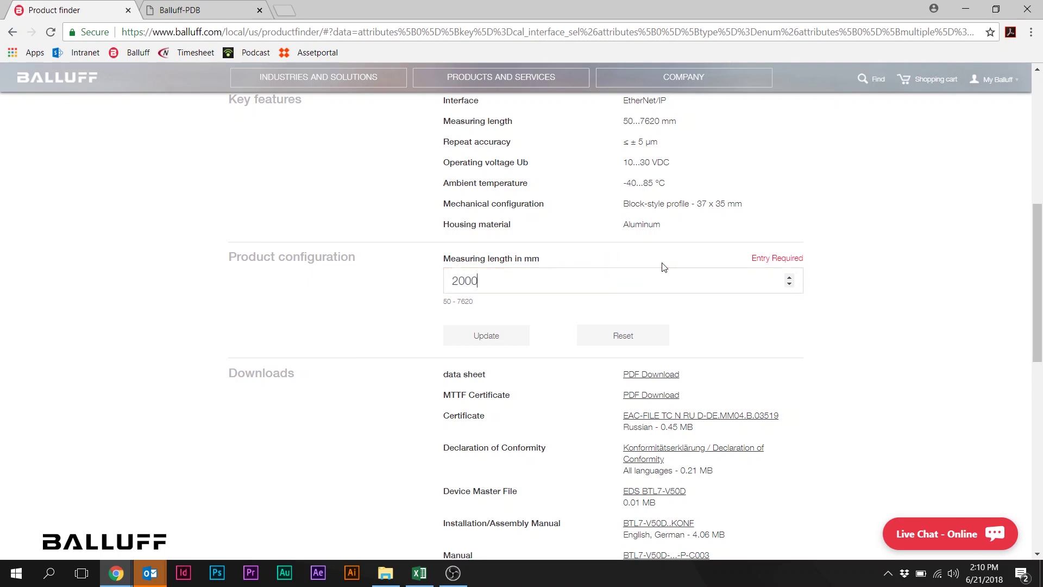
left_click(488, 334)
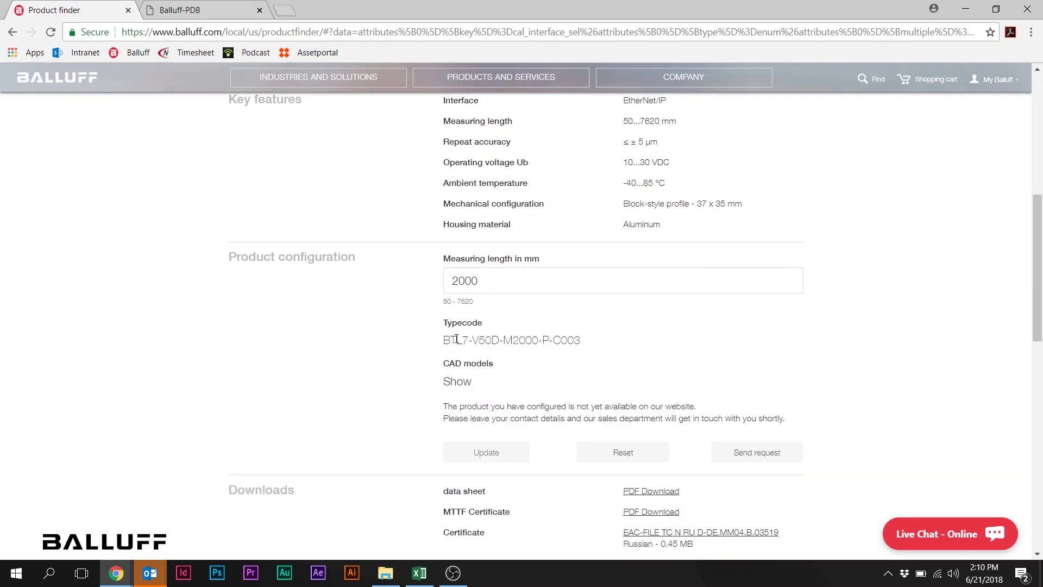
Select the type code BTL7-V50D-M2000-P-C003 and scroll down to the Downloads section.
left_click_drag(445, 339, 579, 340)
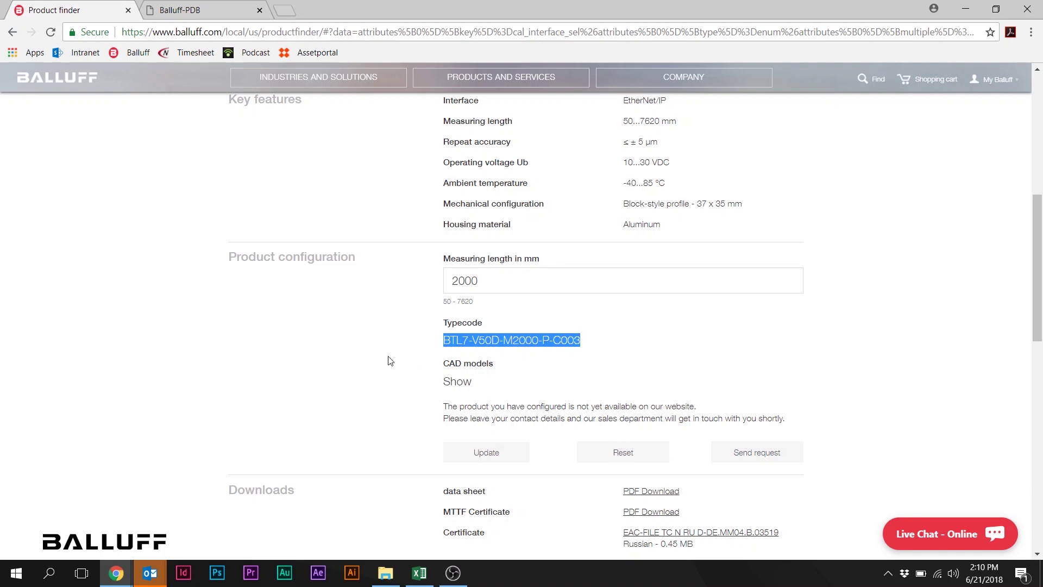
scroll(389, 360, "down", 3)
scroll(389, 360, "down", 3)
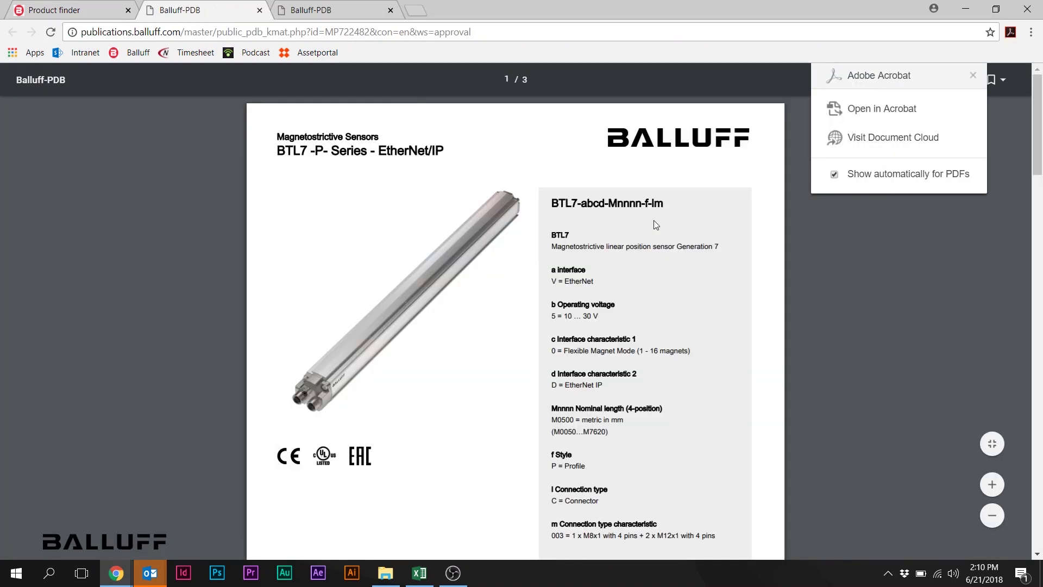
Scroll through the EtherNet/IP data sheet PDF to its technical data, then close it.
scroll(602, 271, "down", 2)
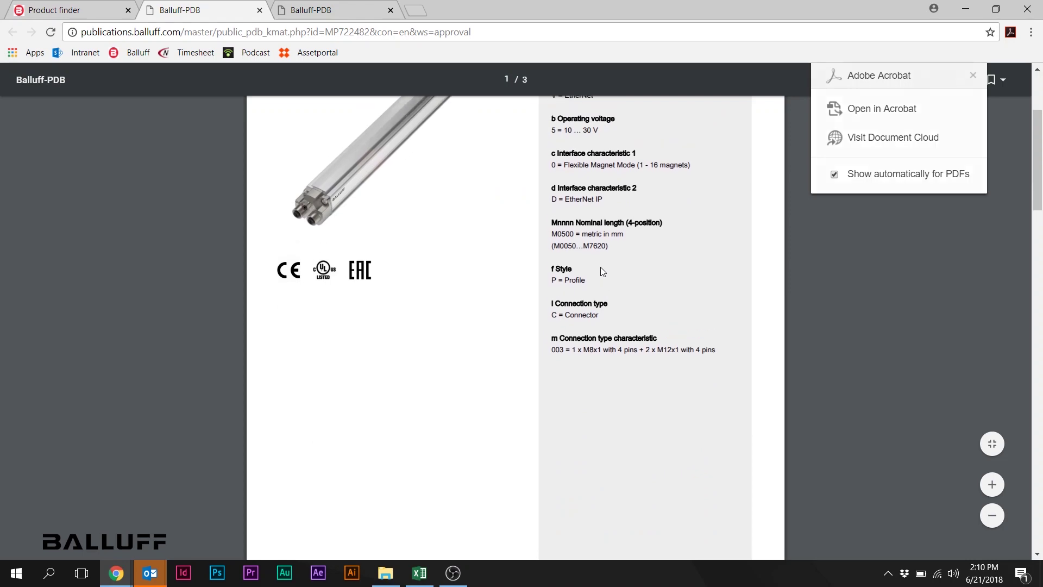
scroll(602, 271, "up", 1)
scroll(602, 271, "down", 10)
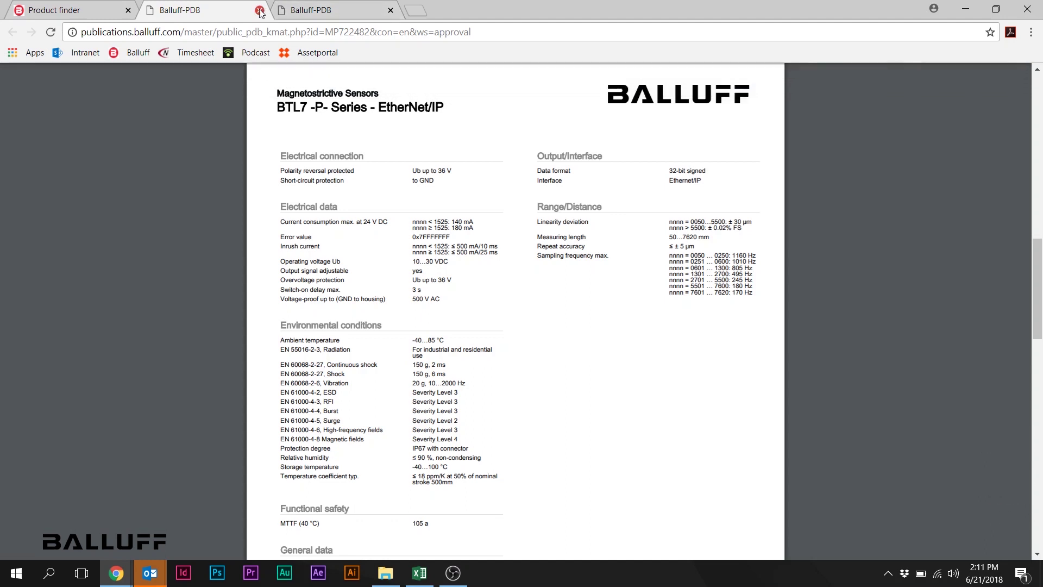
left_click(261, 11)
Close the remaining data sheet tab and go back to the Balluff home page.
left_click(262, 11)
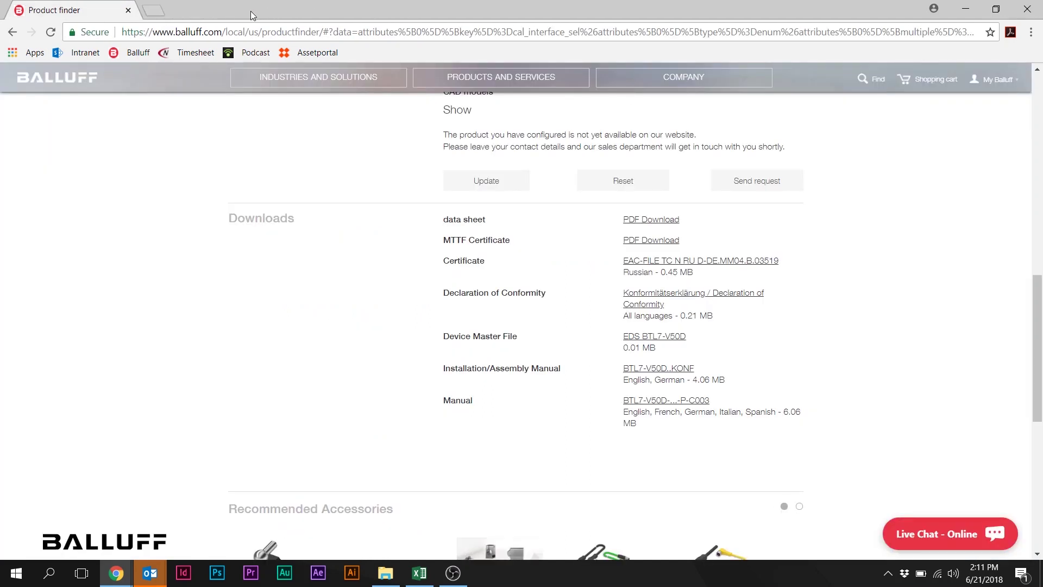
scroll(511, 292, "up", 15)
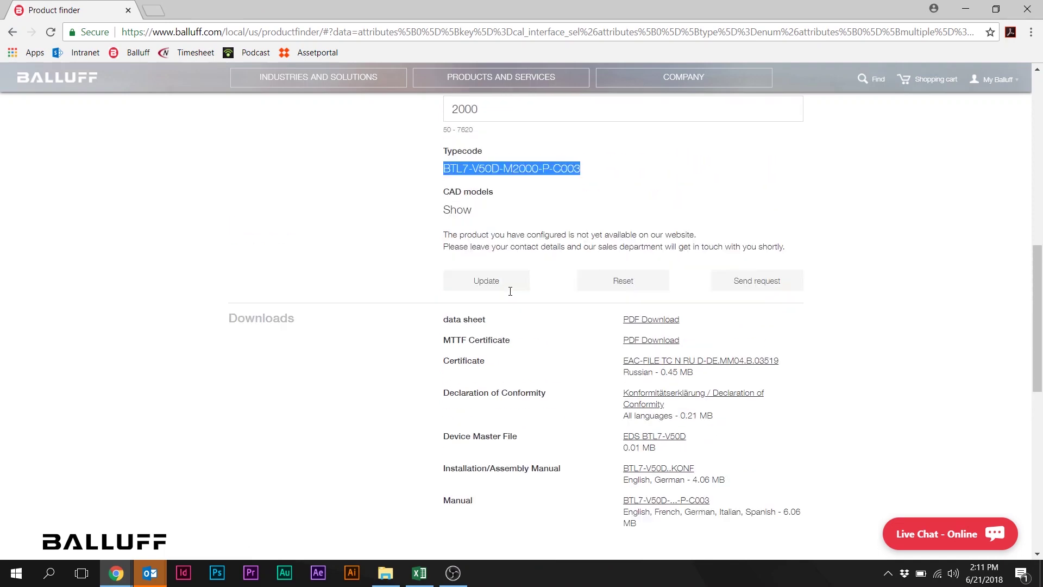
scroll(510, 295, "up", 2)
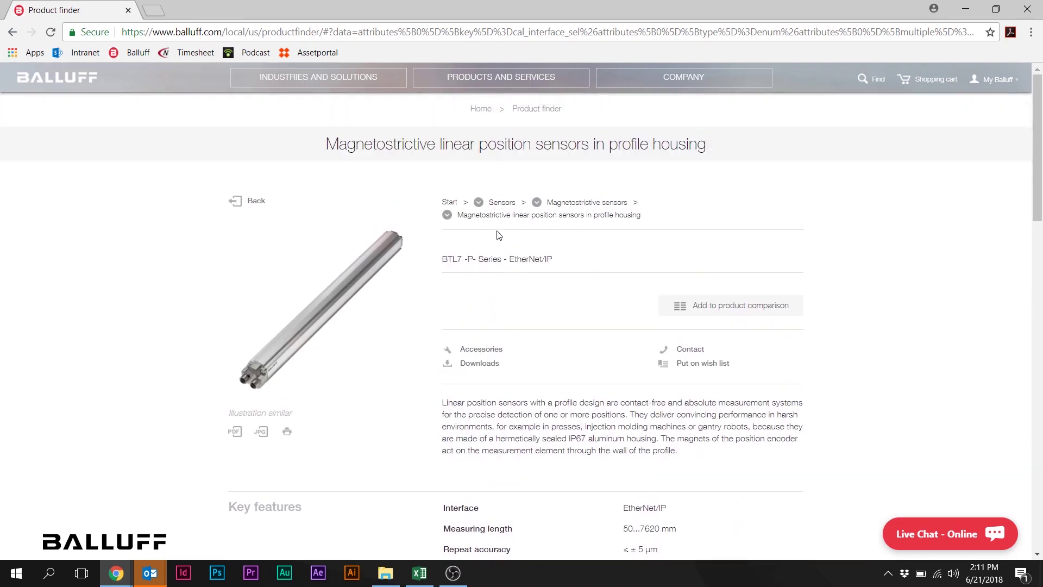
left_click(451, 202)
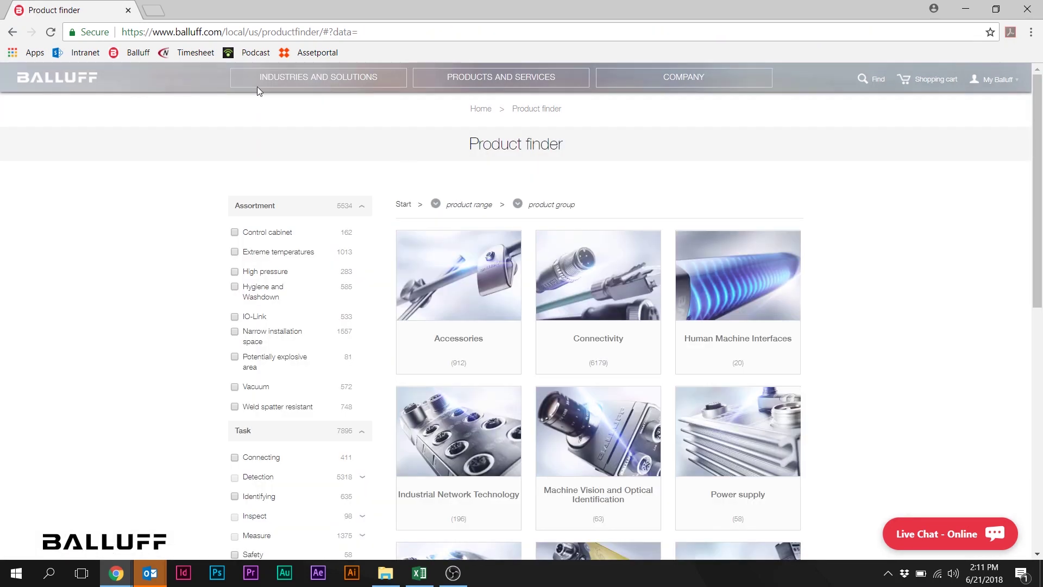
left_click(87, 81)
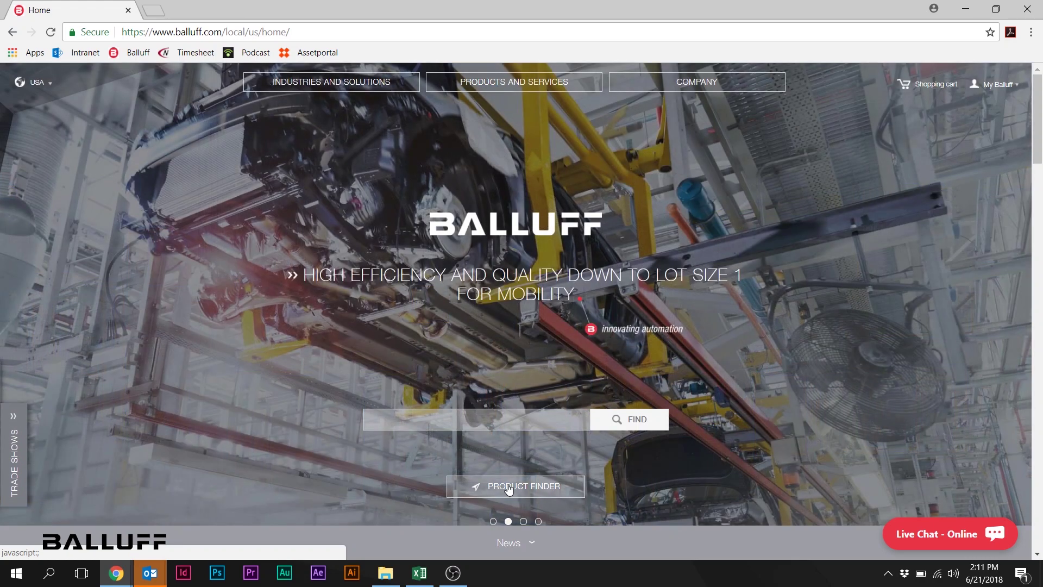
Navigate Product Finder > Sensors > Magnetostrictive sensors to list the 7 product families.
left_click(510, 488)
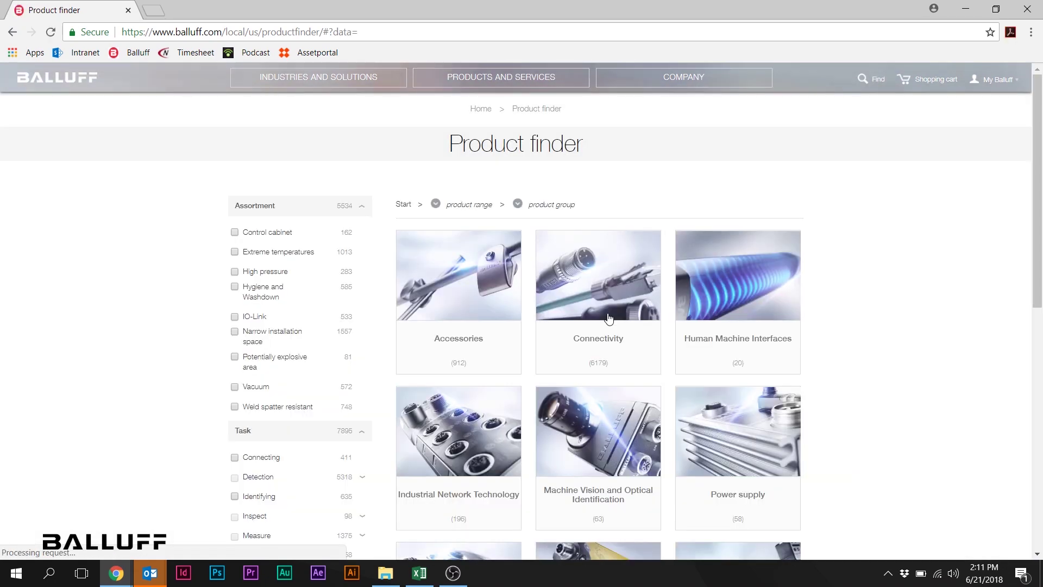
scroll(608, 319, "down", 2)
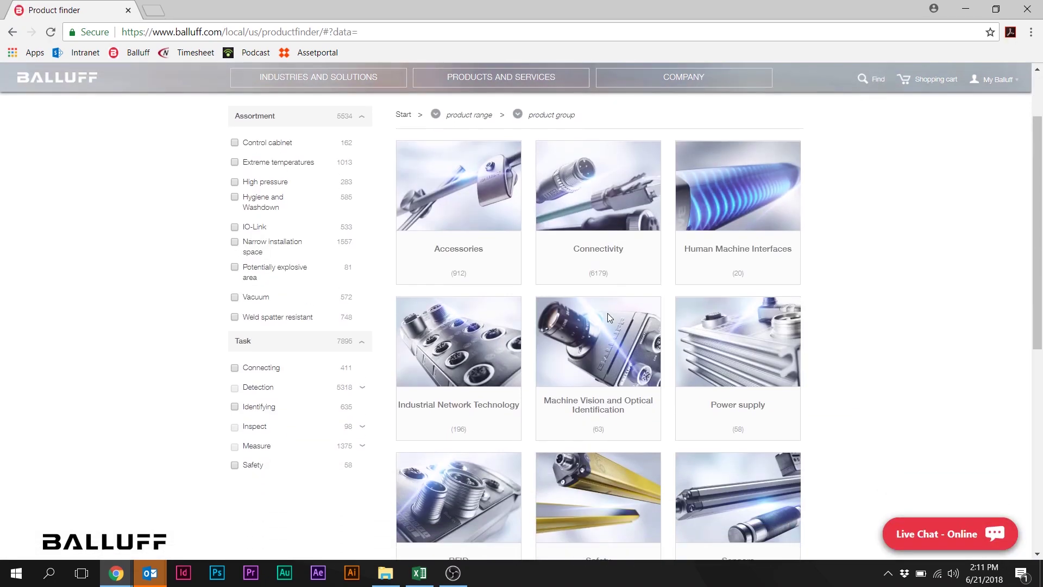
scroll(608, 313, "down", 3)
left_click(740, 383)
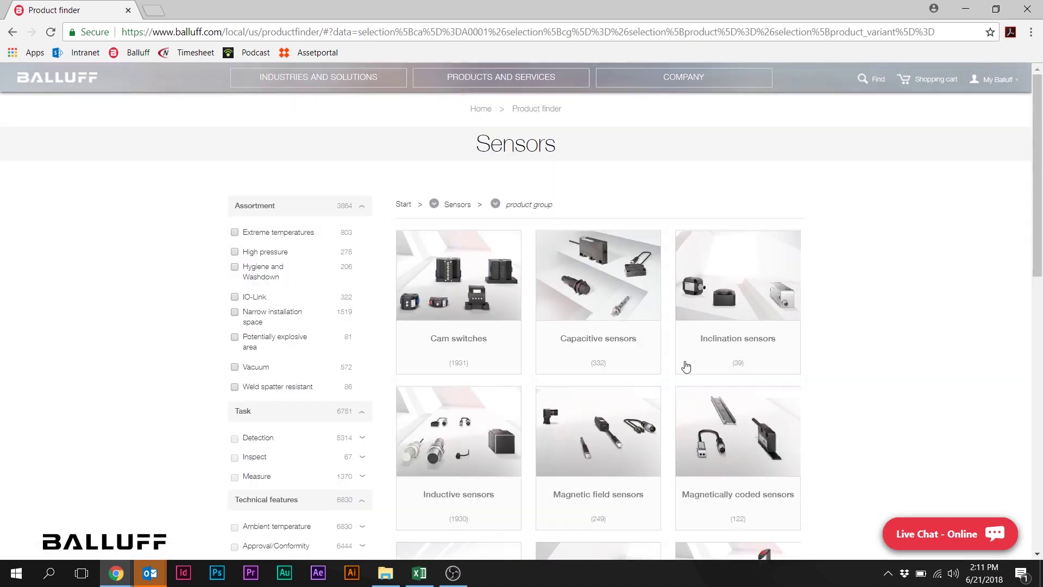
scroll(686, 367, "down", 6)
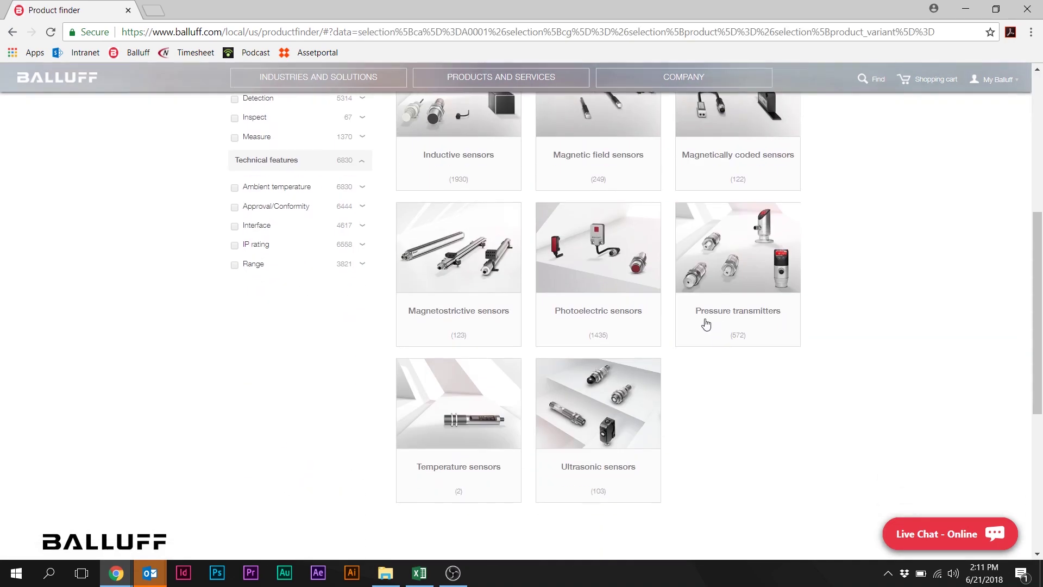
scroll(706, 325, "up", 1)
left_click(460, 381)
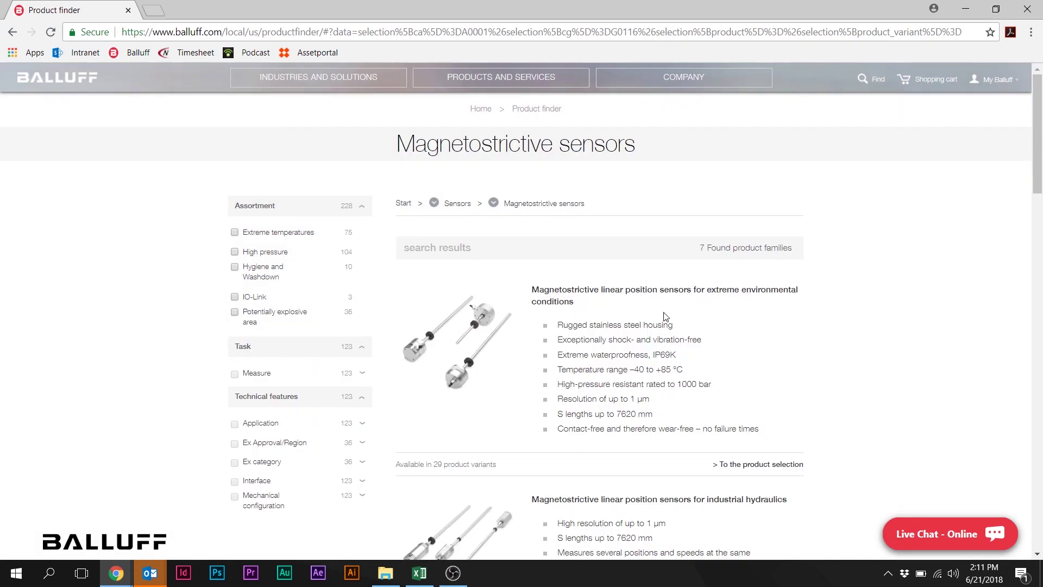
scroll(666, 317, "down", 3)
scroll(667, 315, "up", 3)
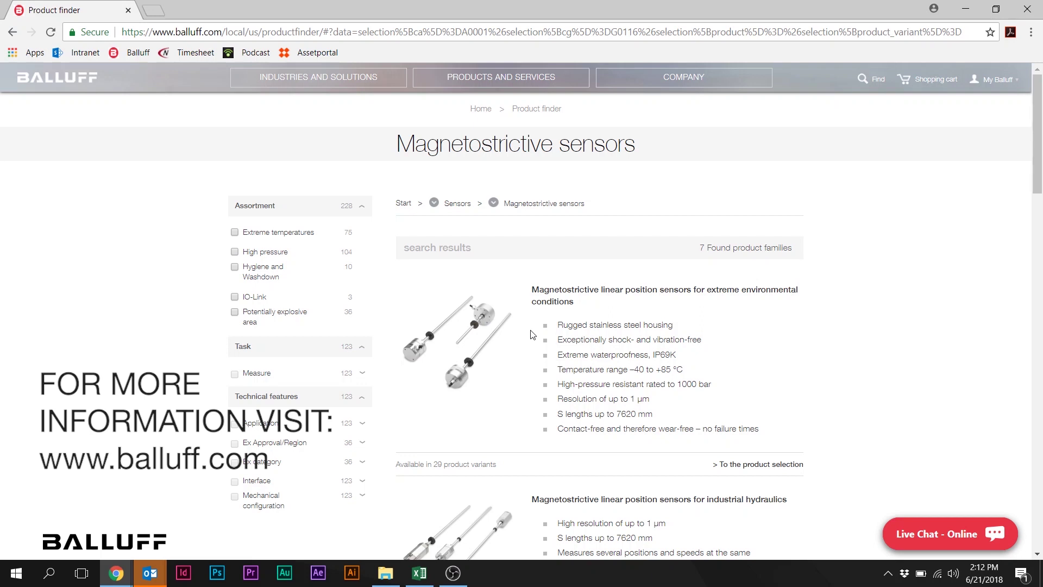
scroll(532, 334, "down", 1)
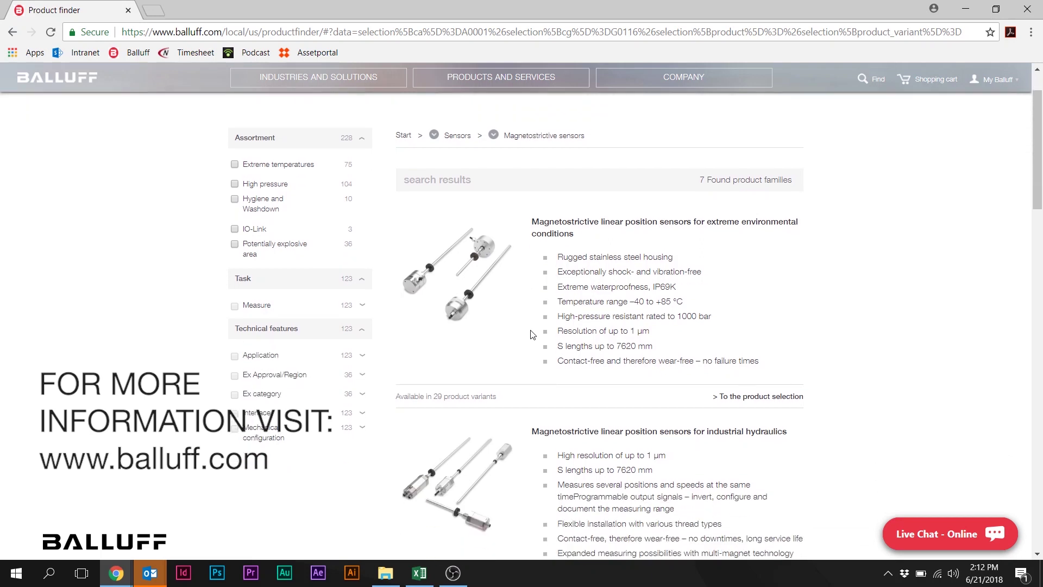